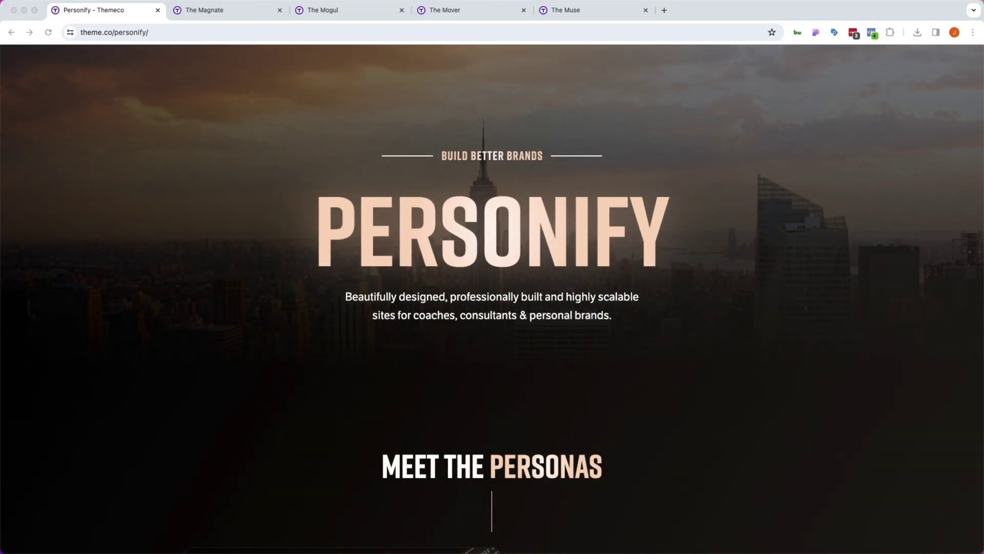
Step: Browse The Magnate, Mogul, Mover and Muse demo tabs, then return to The Mogul in Cornerstone
left_click(186, 16)
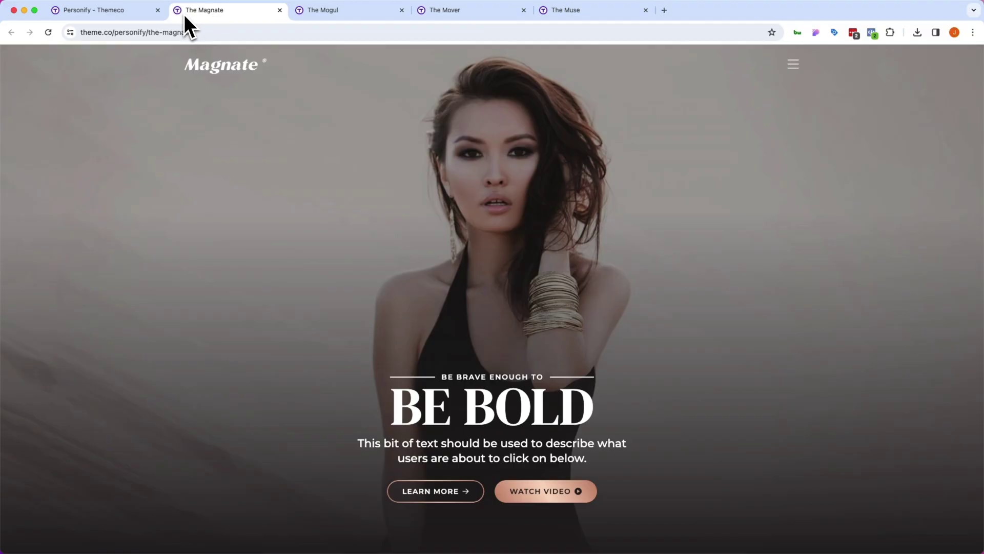
left_click(330, 14)
left_click(445, 14)
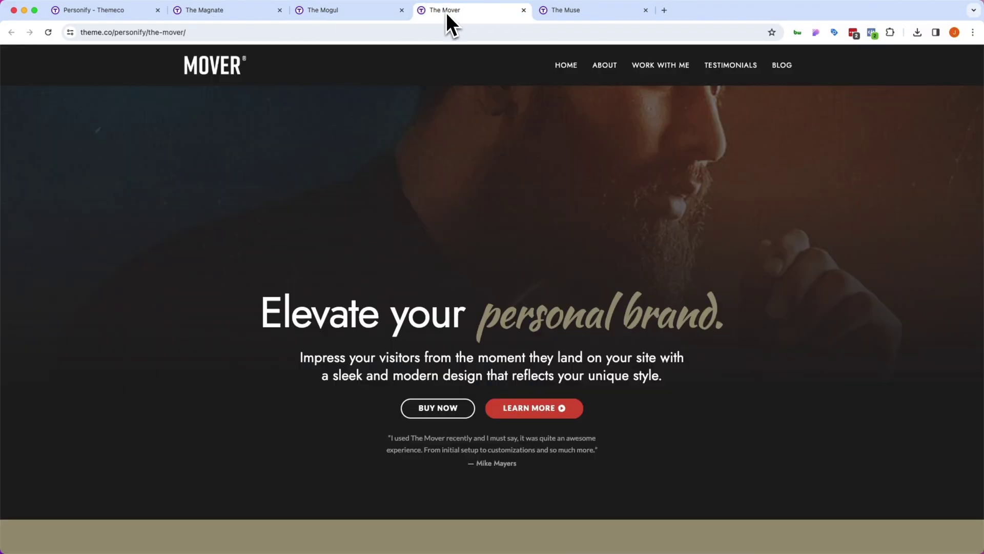
left_click(598, 15)
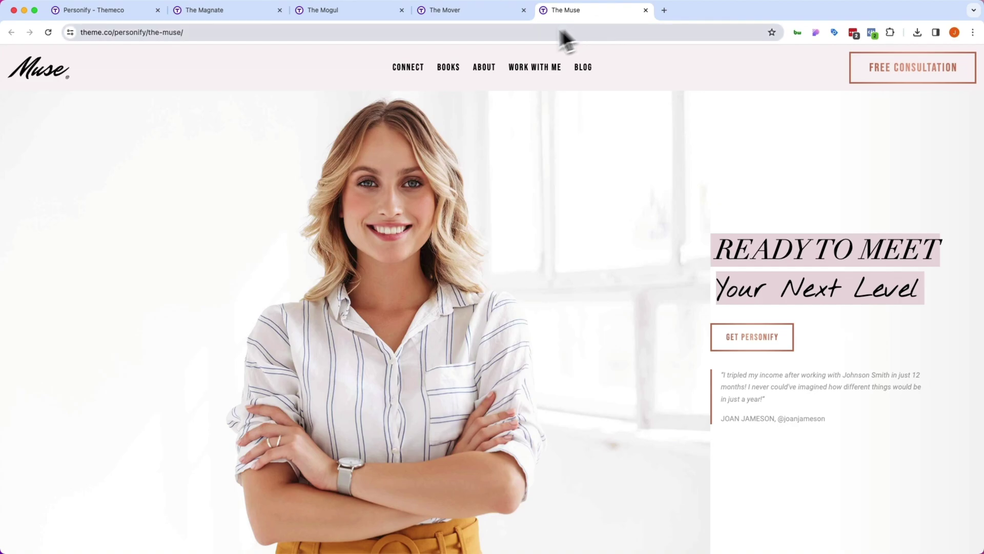
left_click(325, 11)
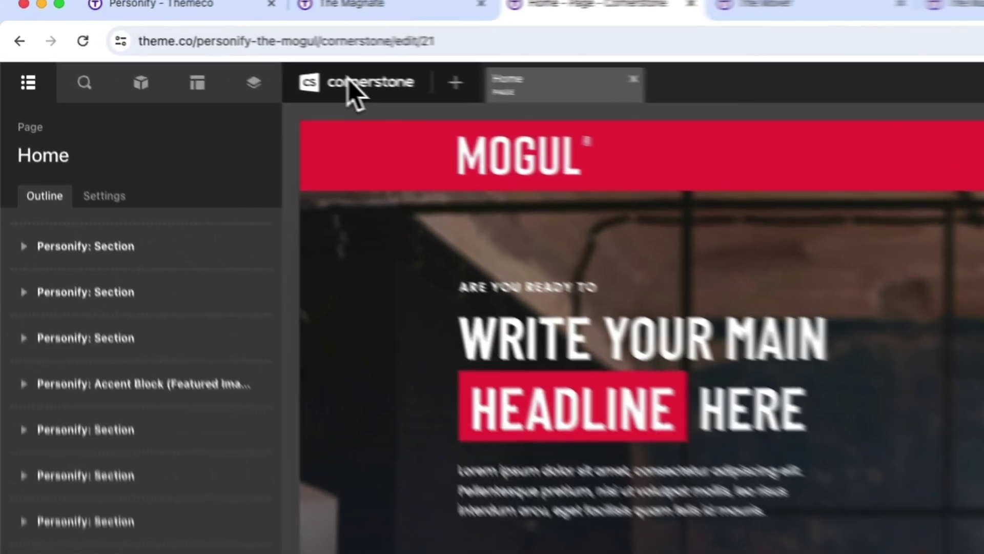
left_click(201, 54)
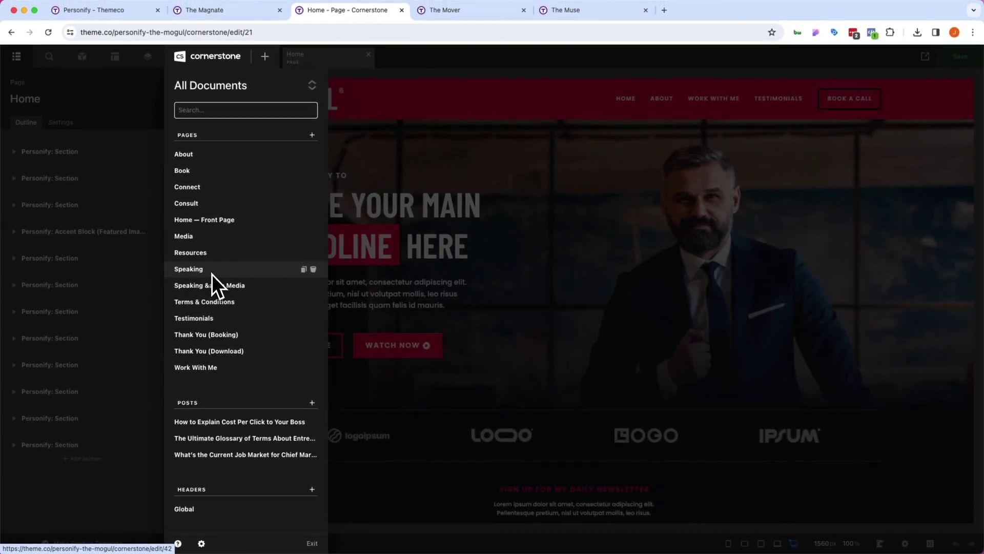
left_click(212, 64)
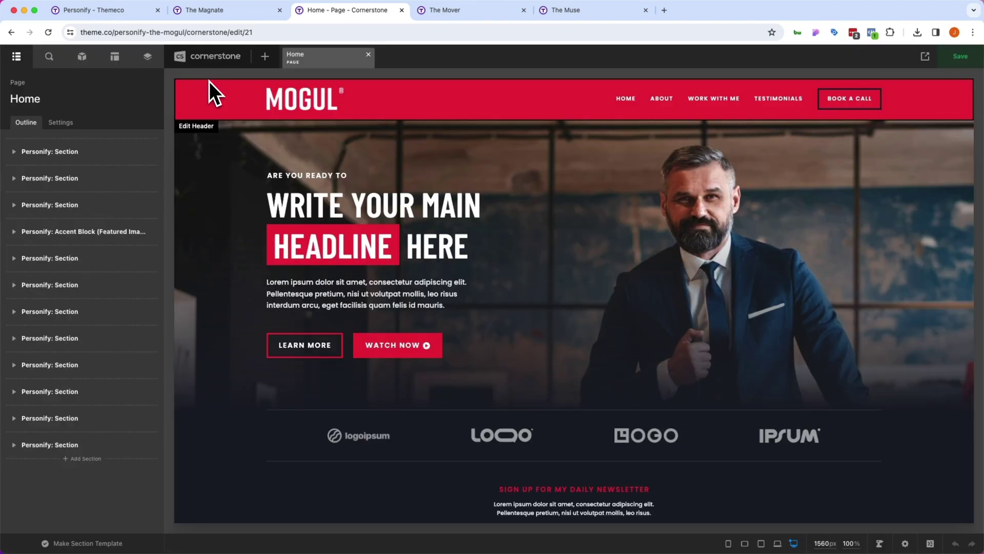
Step: In Globals > Fonts, set the Display font family to Georgia
left_click(147, 57)
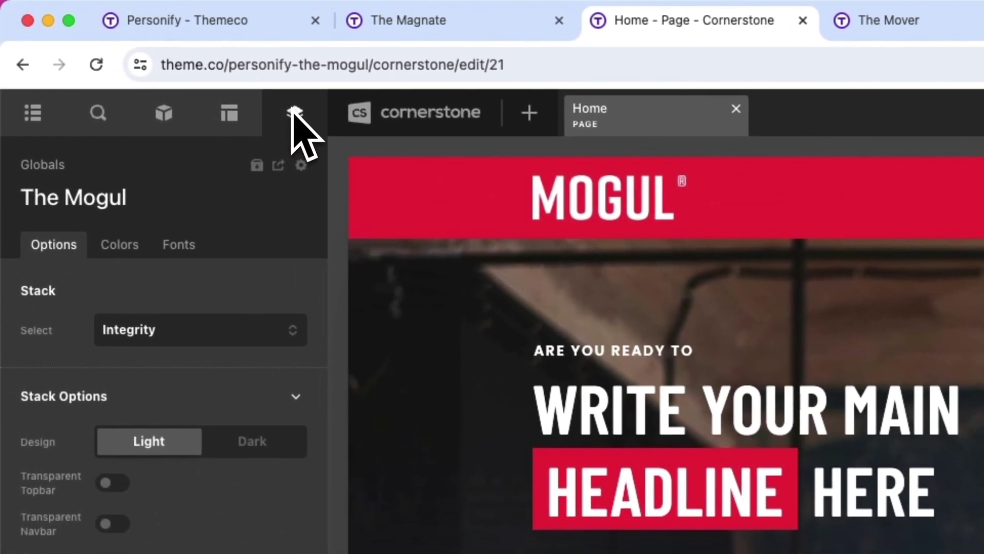
left_click(183, 248)
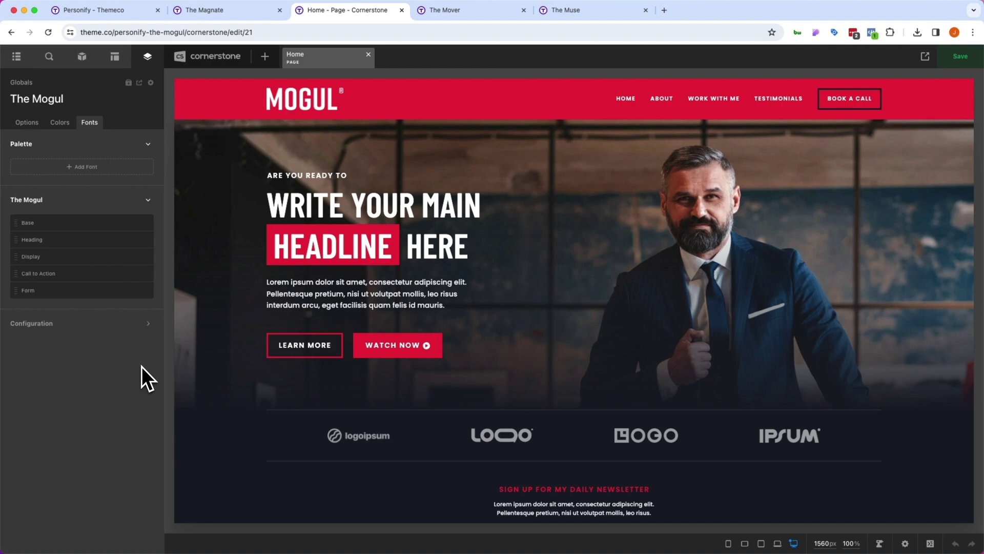
left_click(57, 258)
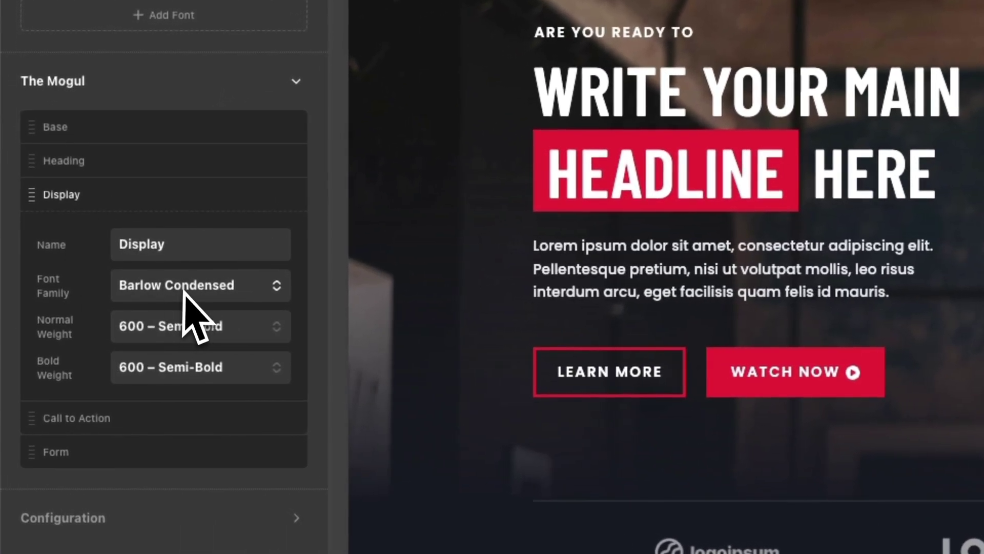
left_click(183, 294)
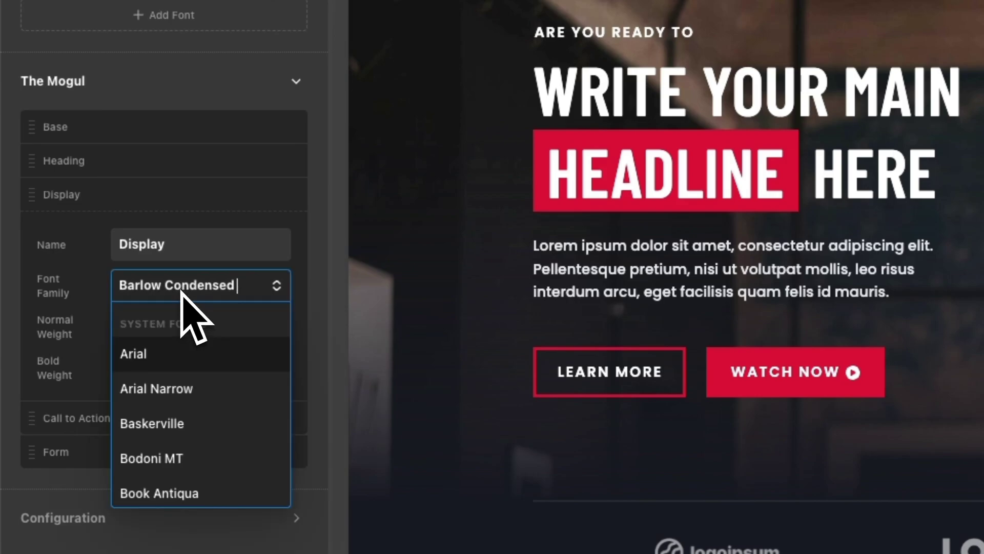
type("geo")
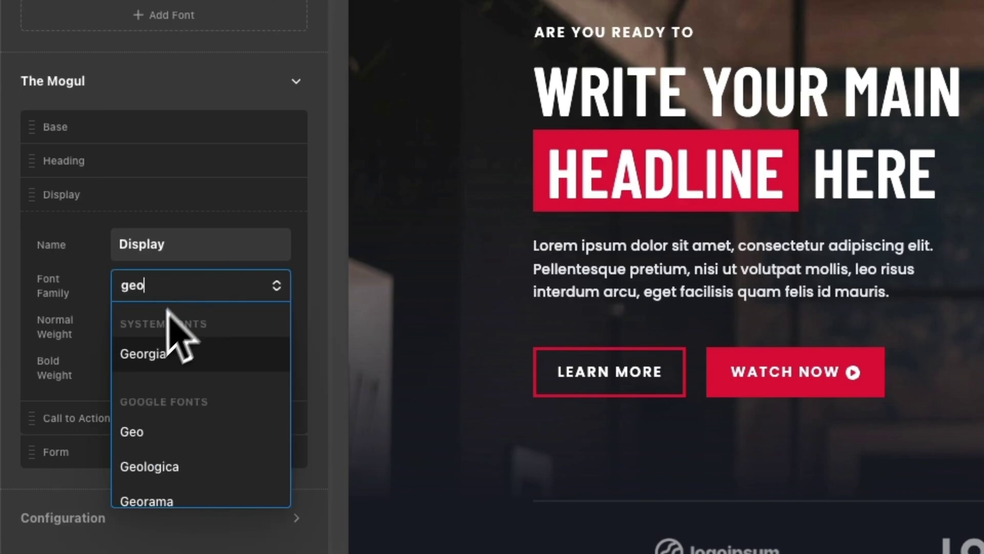
left_click(146, 357)
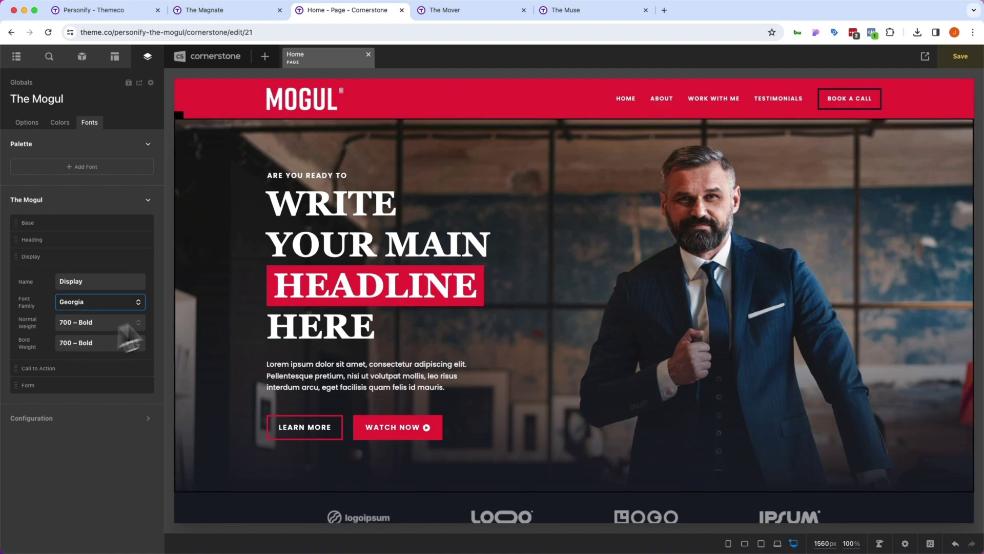
Step: Switch the Display font family back to Barlow Condensed and review the headlines
scroll(281, 267, "down", 10)
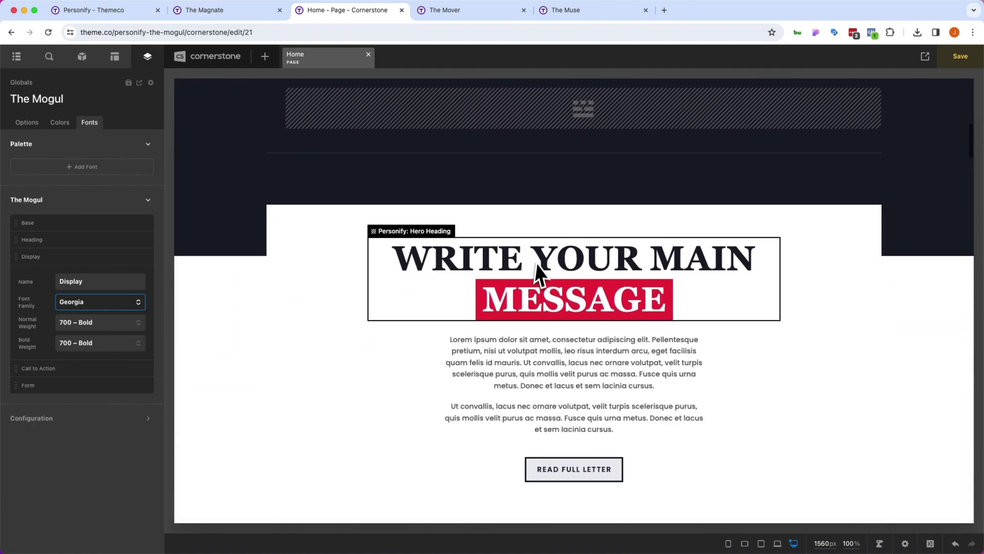
scroll(538, 275, "up", 10)
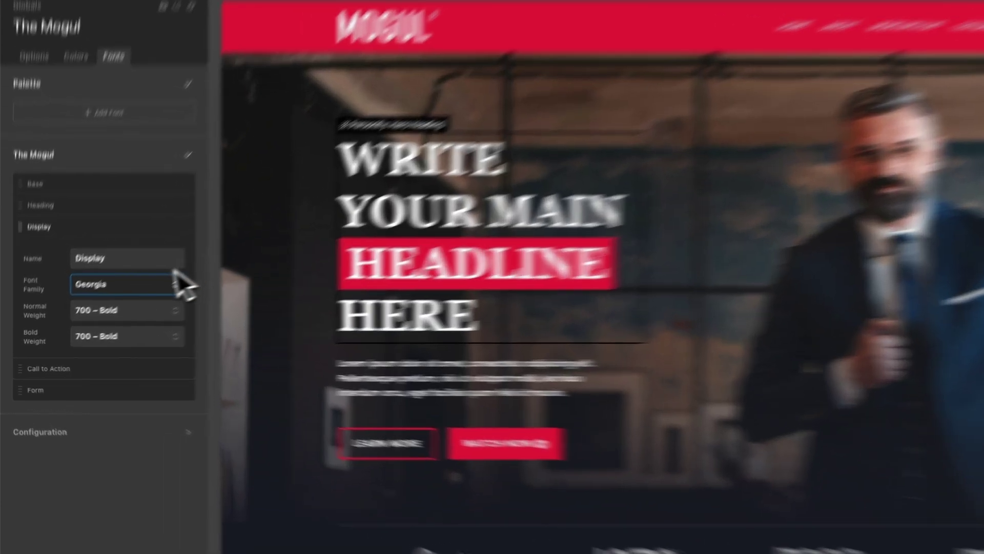
left_click(169, 283)
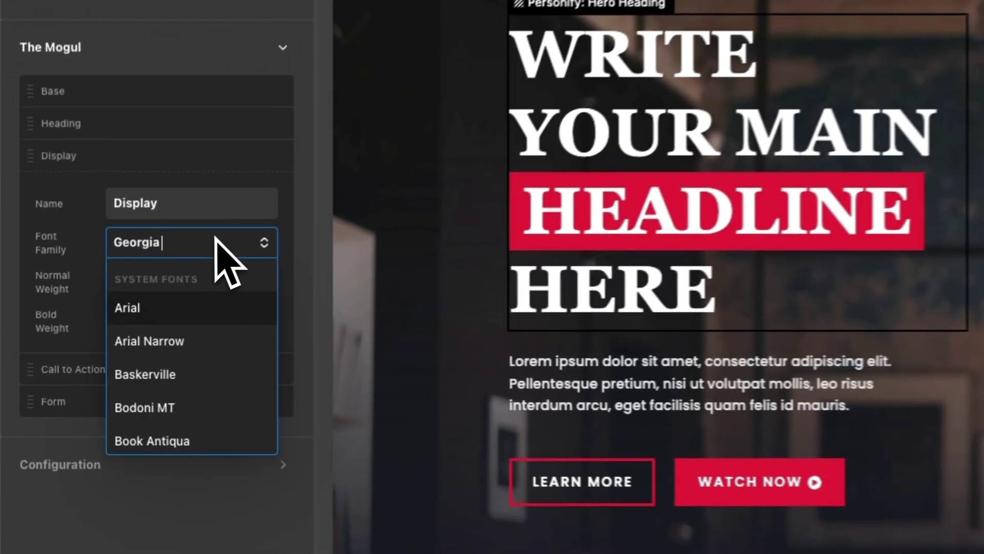
type("barl")
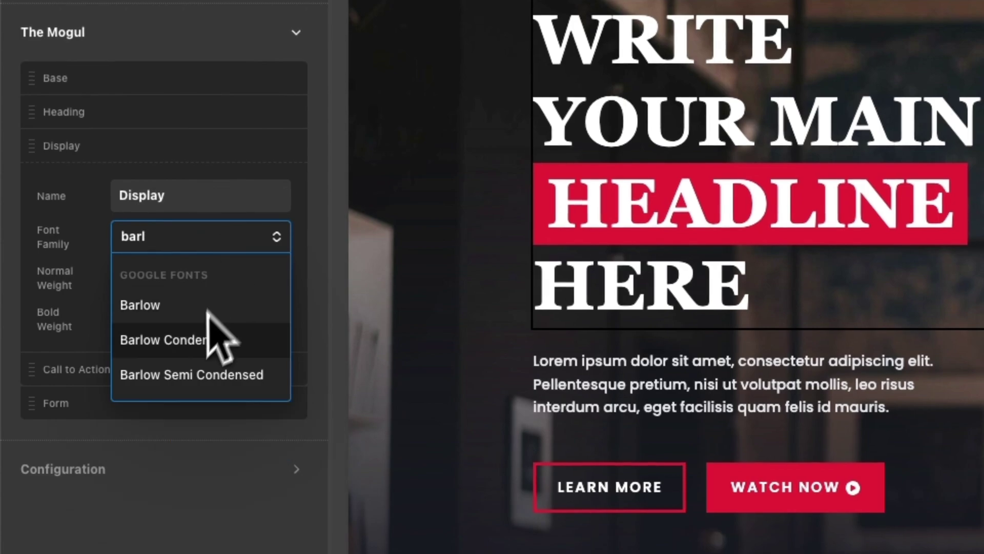
left_click(210, 339)
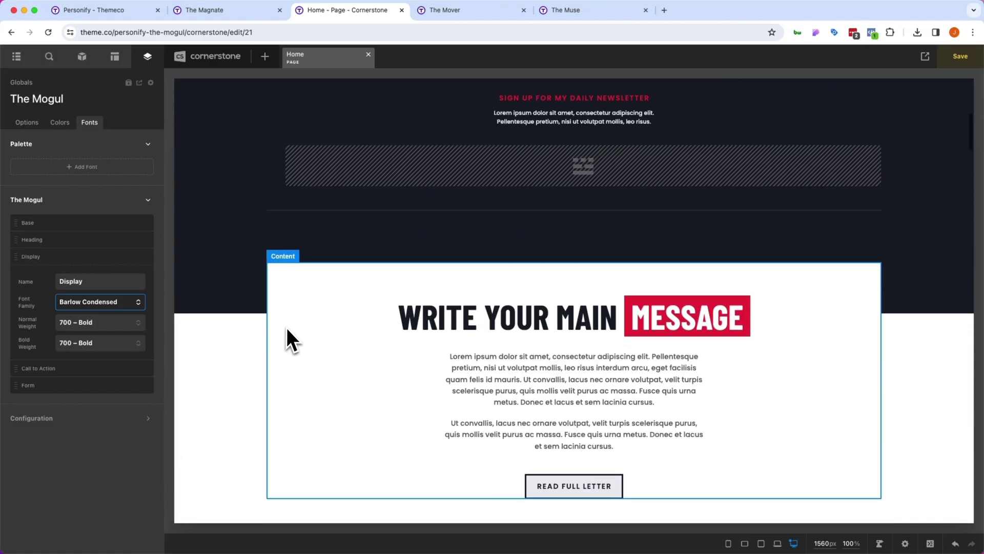
scroll(286, 333, "down", 8)
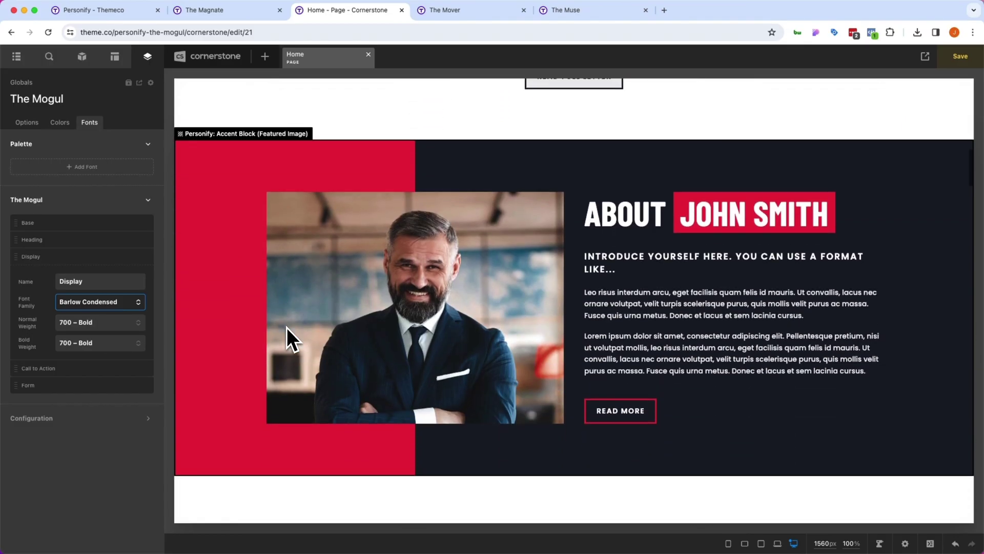
scroll(287, 327, "down", 5)
scroll(287, 327, "up", 8)
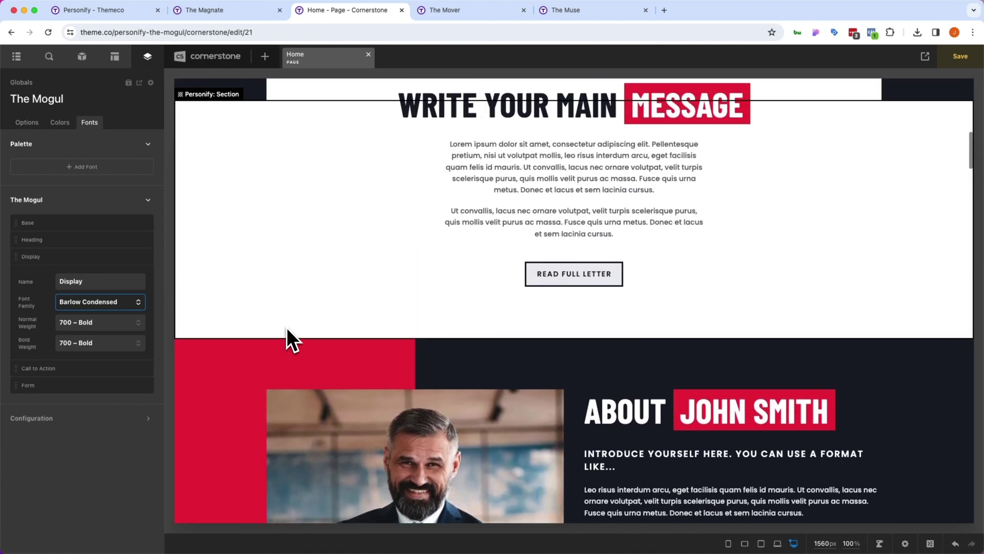
scroll(286, 329, "up", 10)
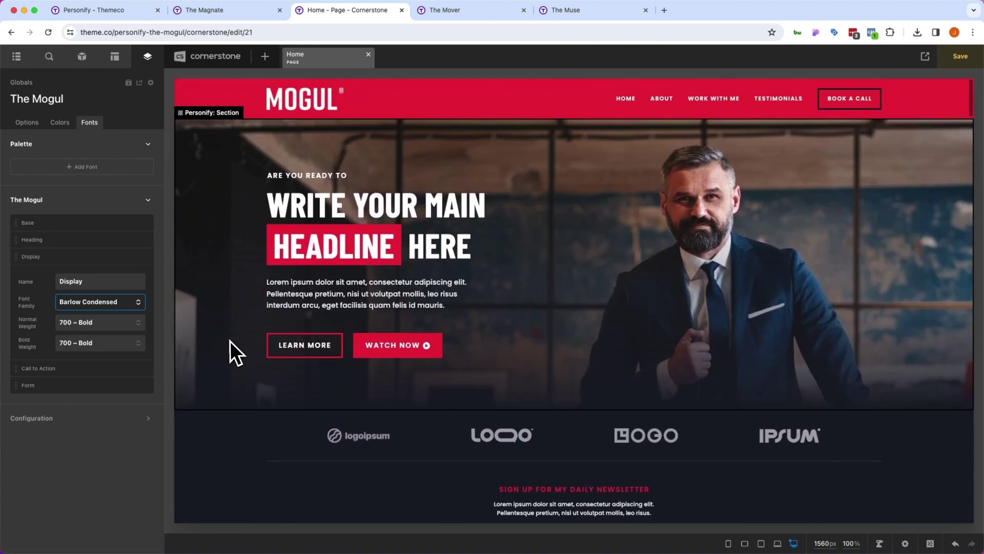
Step: Shift the global Accent colour's hue to green, save the page, and review the result
left_click(60, 124)
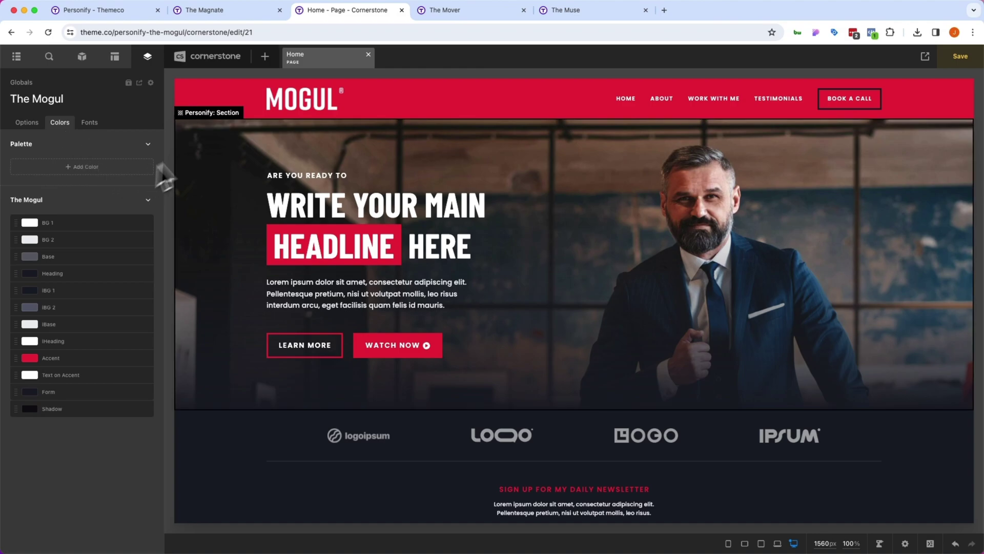
scroll(365, 297, "down", 20)
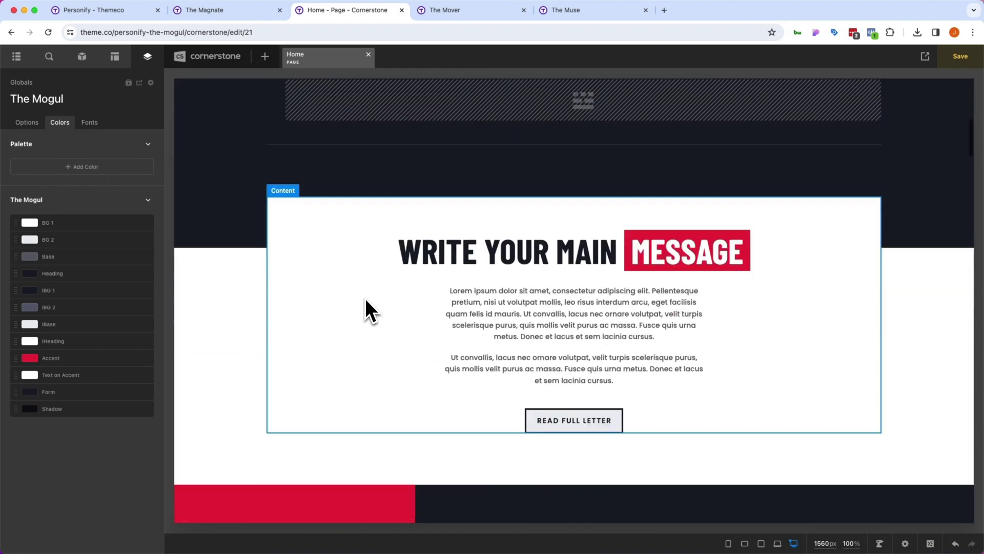
scroll(364, 298, "up", 20)
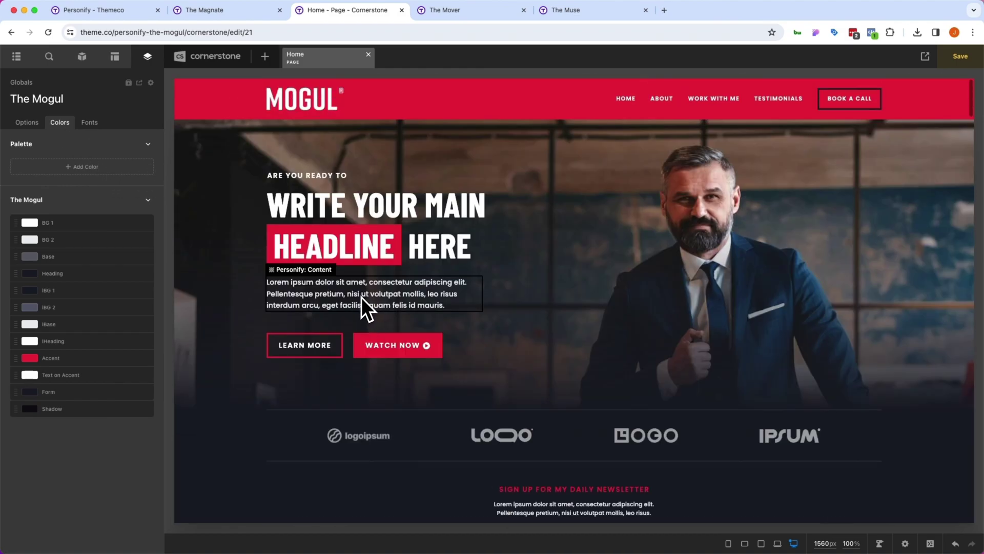
left_click(60, 359)
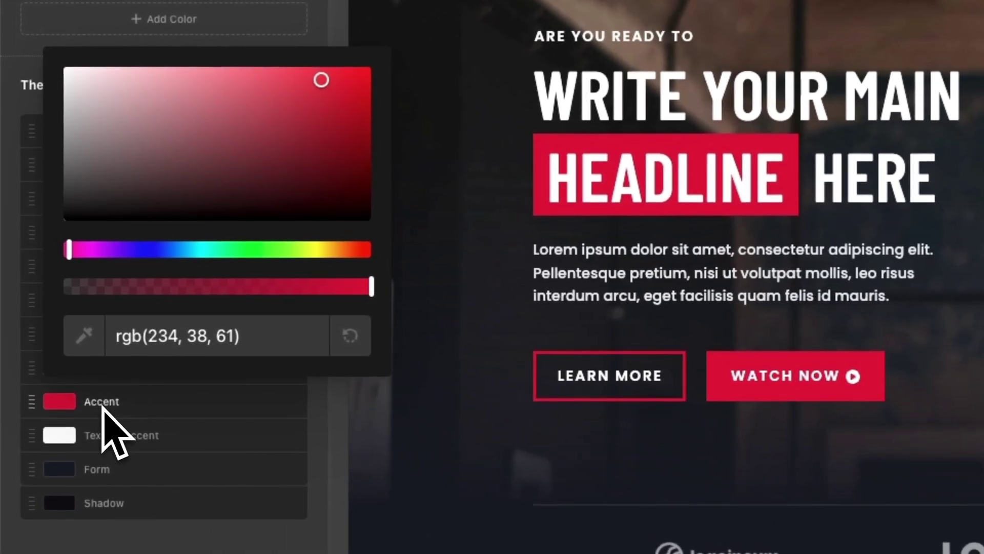
left_click(287, 252)
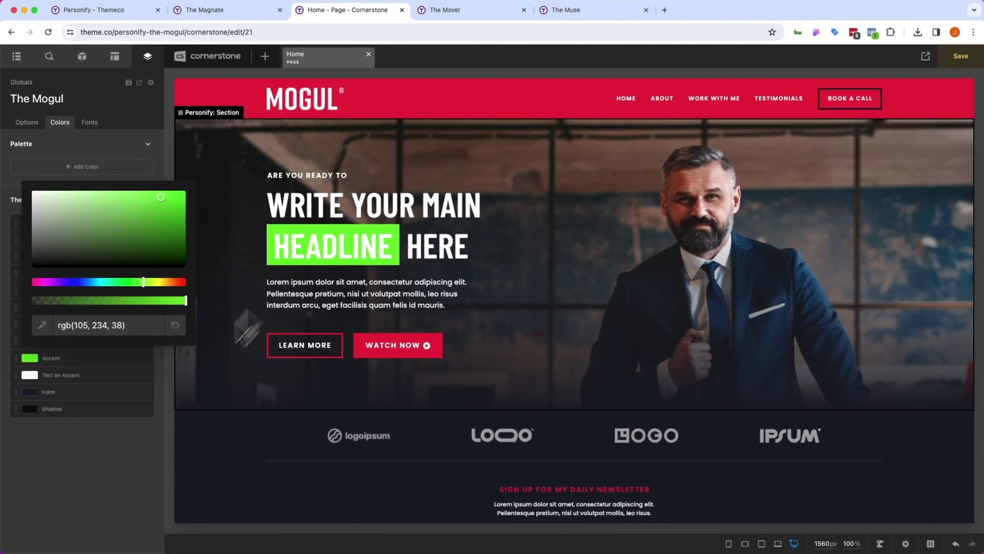
left_click(121, 462)
key("super+s")
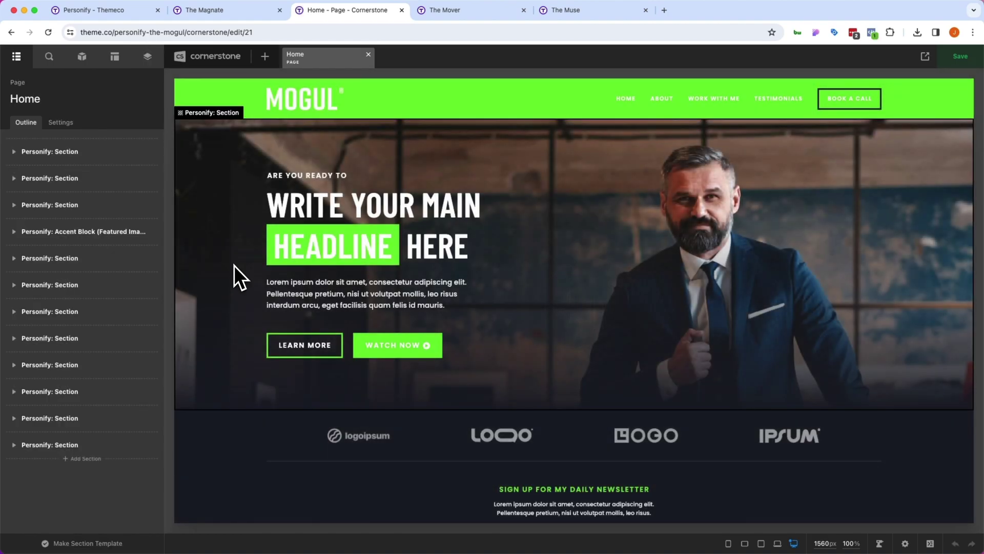
scroll(233, 265, "down", 15)
scroll(234, 265, "down", 15)
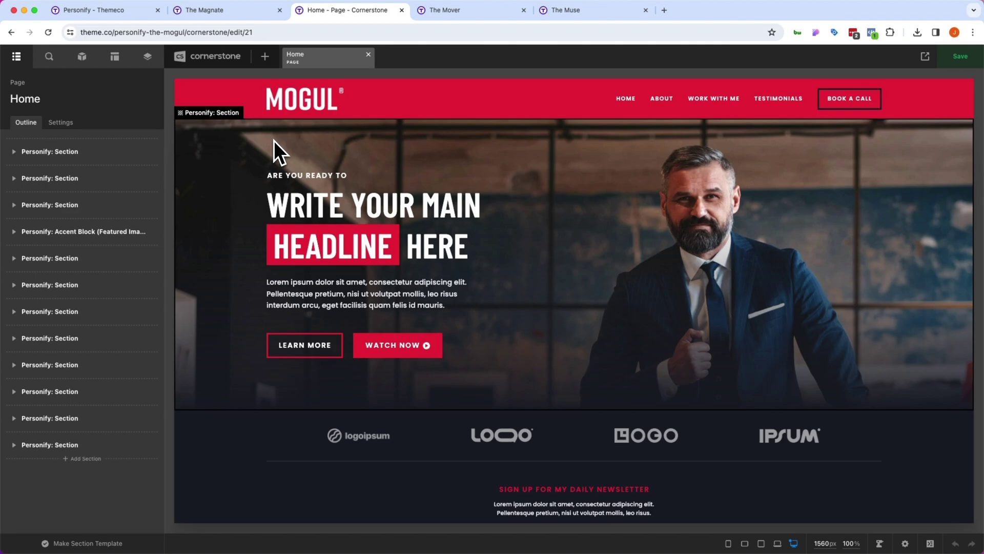
Step: Delete the Success Stories section, then undo to restore it
left_click(274, 140)
scroll(257, 263, "down", 15)
scroll(257, 263, "down", 10)
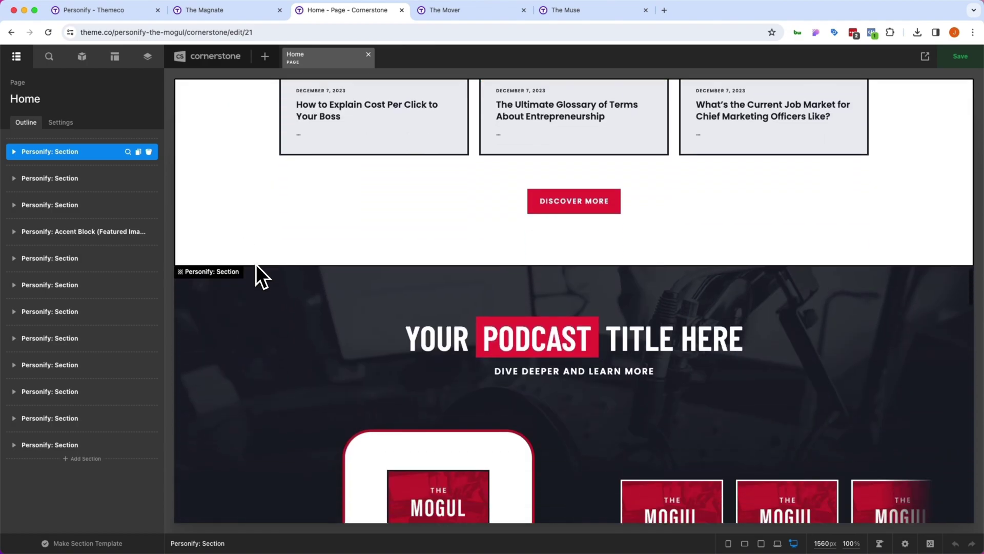
scroll(256, 264, "up", 20)
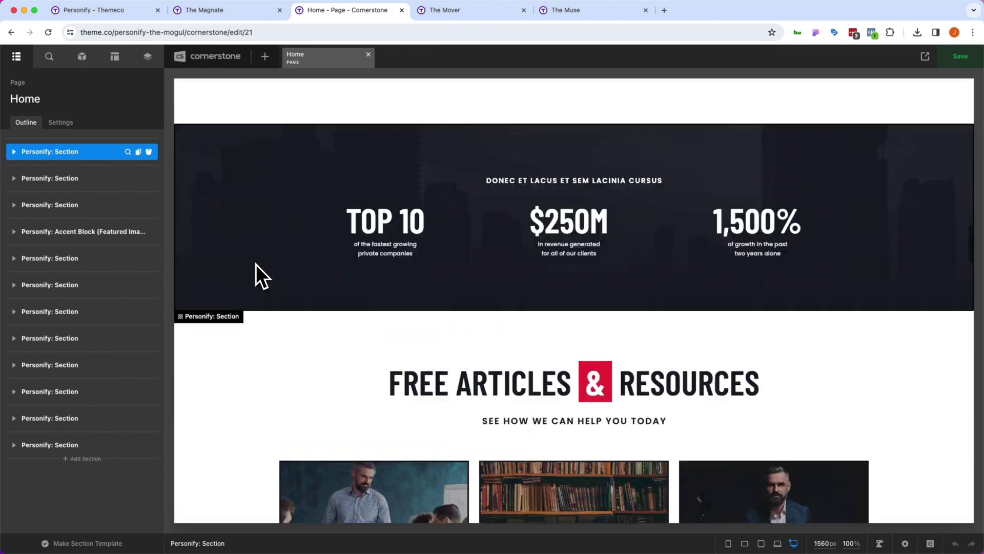
scroll(256, 263, "up", 2)
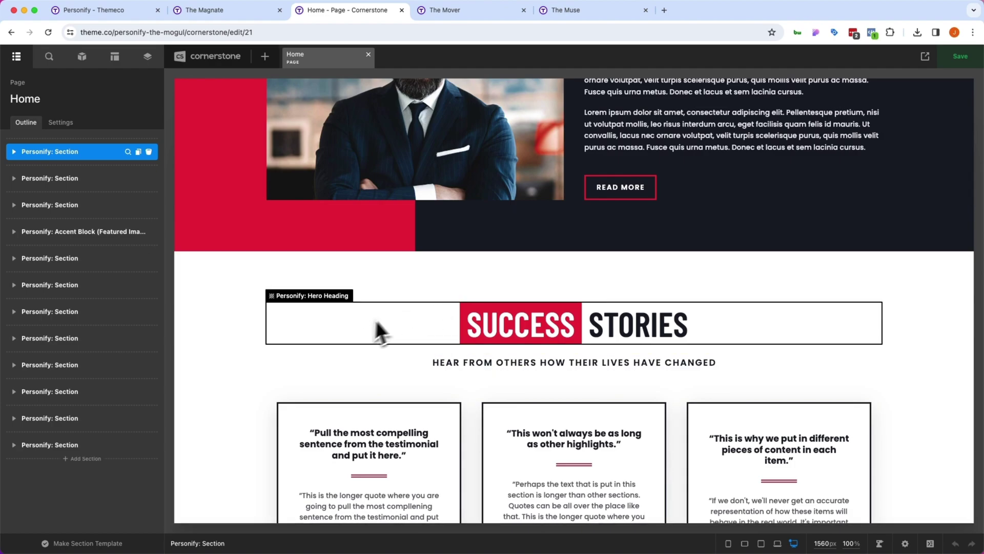
left_click(208, 329)
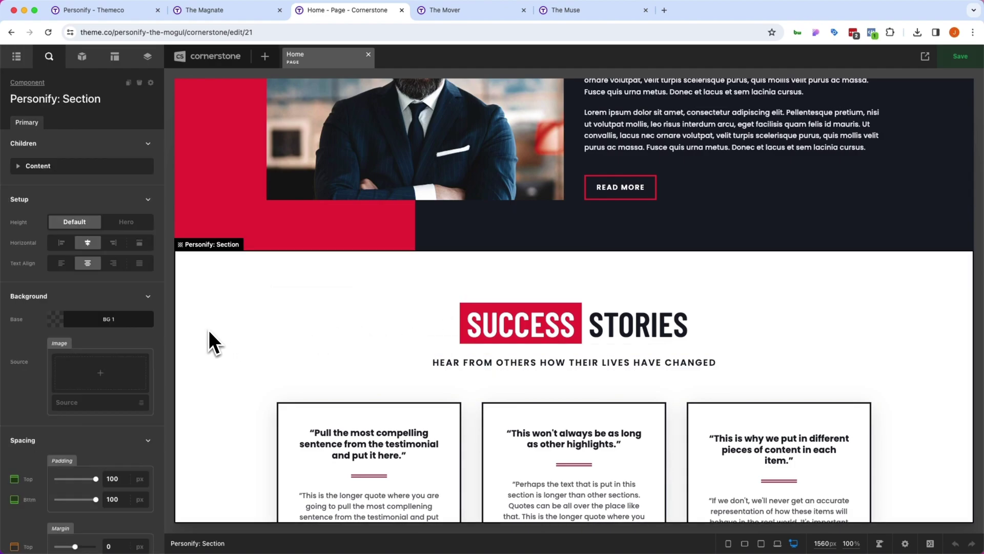
key("Delete")
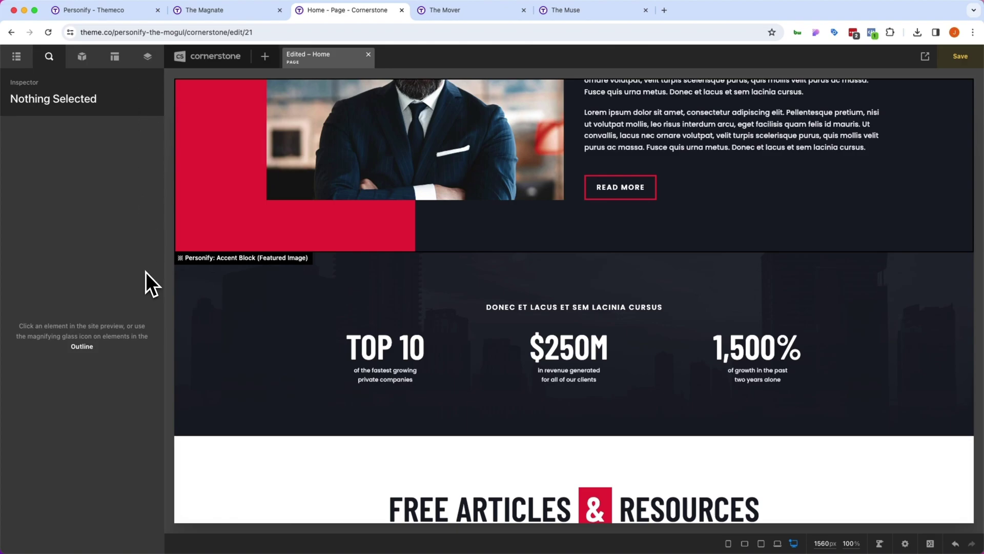
key("super+z")
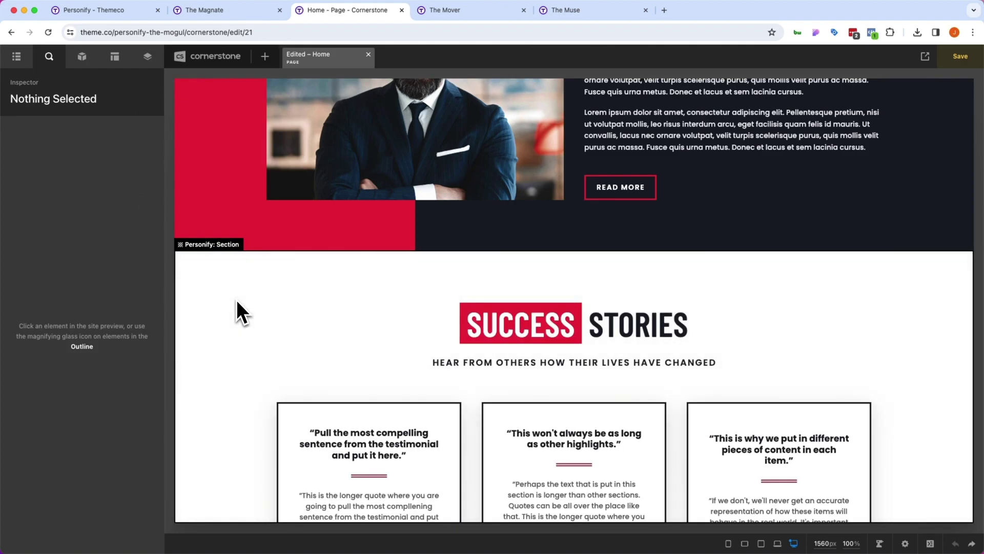
Step: In the page outline, drag the Accent Block section higher up the page
scroll(236, 299, "up", 5)
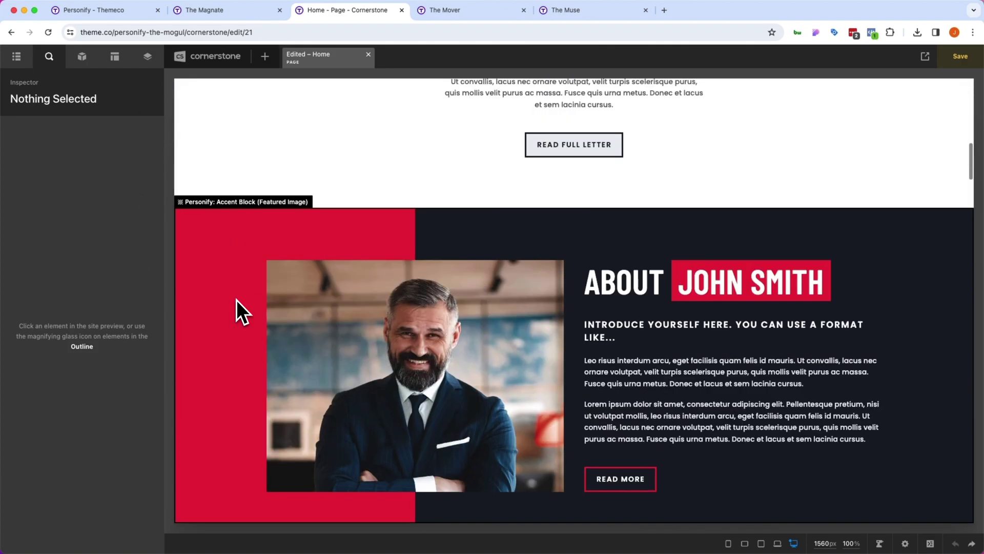
left_click(28, 64)
scroll(254, 377, "up", 7)
scroll(254, 379, "down", 8)
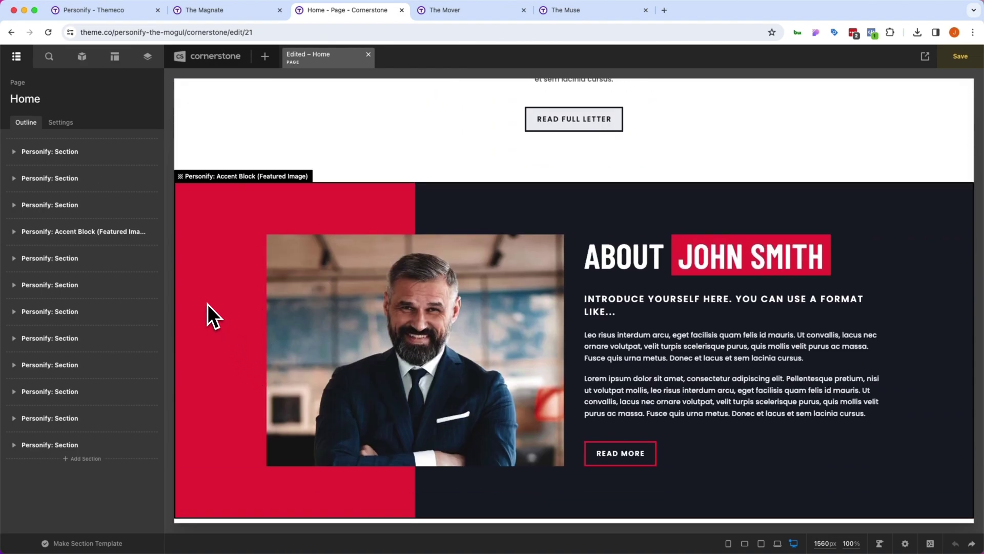
left_click_drag(81, 241, 67, 167)
scroll(399, 271, "up", 3)
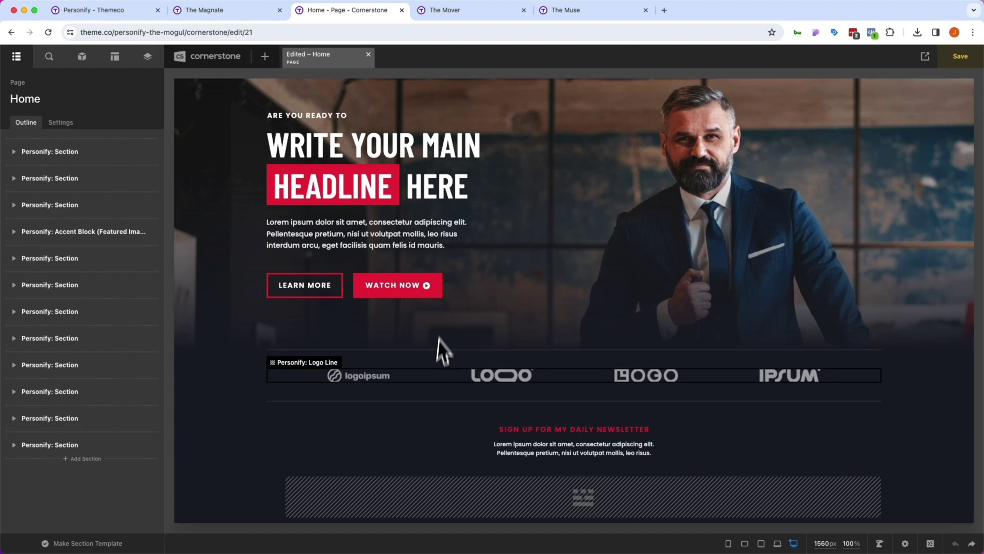
left_click(429, 380)
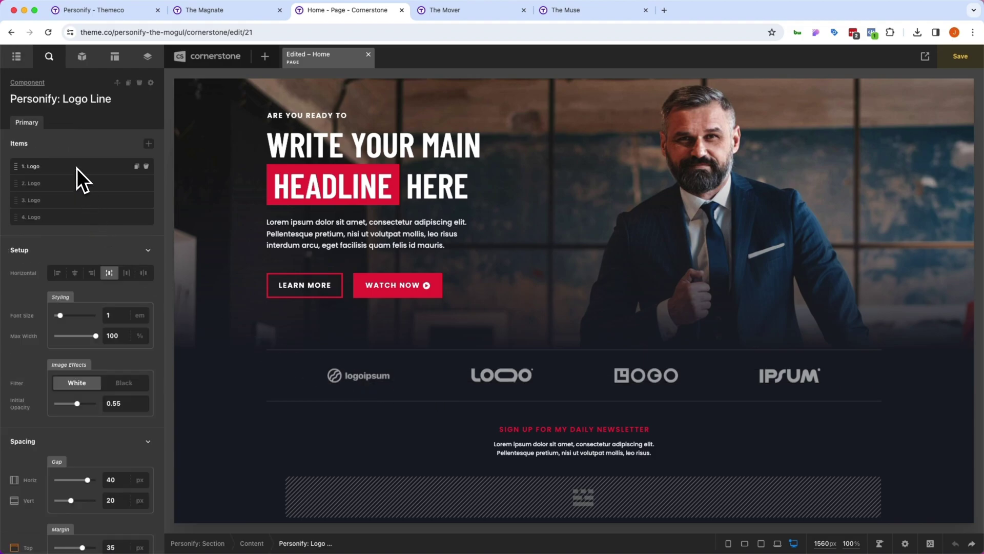
scroll(305, 381, "down", 10)
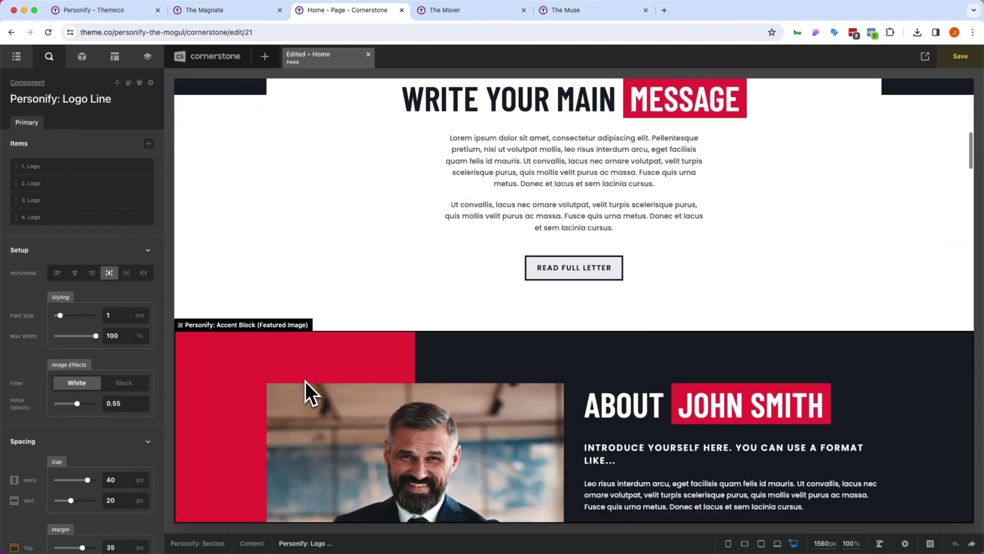
scroll(306, 380, "up", 1)
scroll(305, 380, "down", 3)
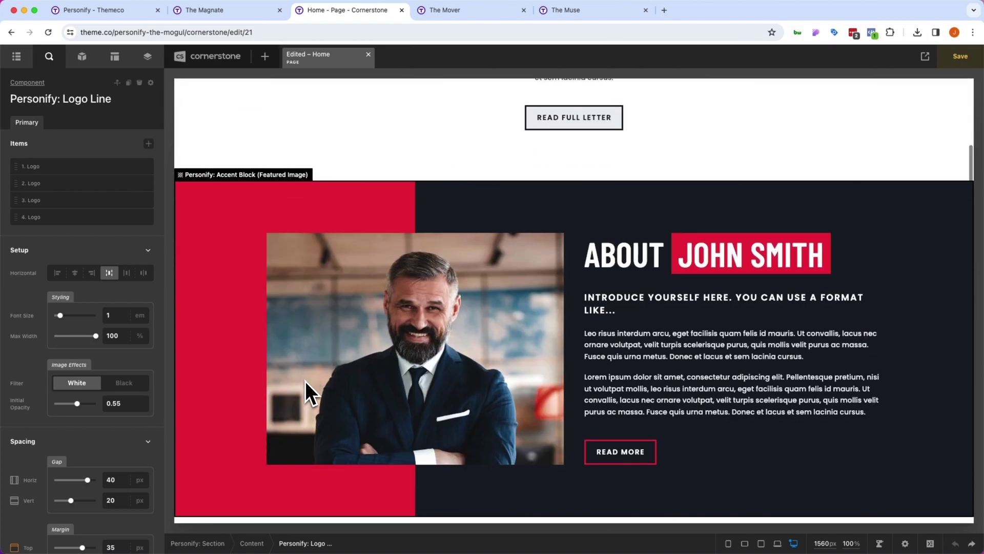
left_click(218, 363)
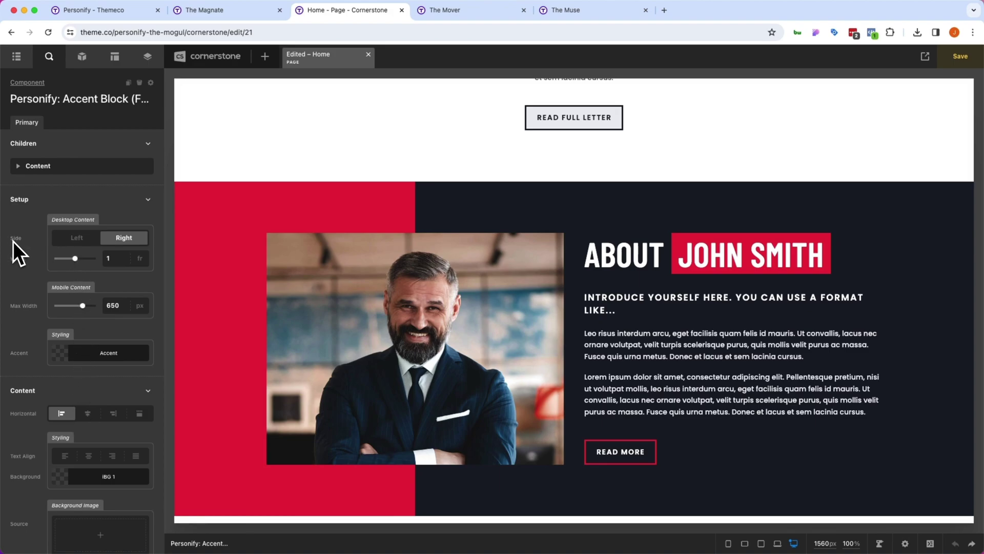
left_click(75, 243)
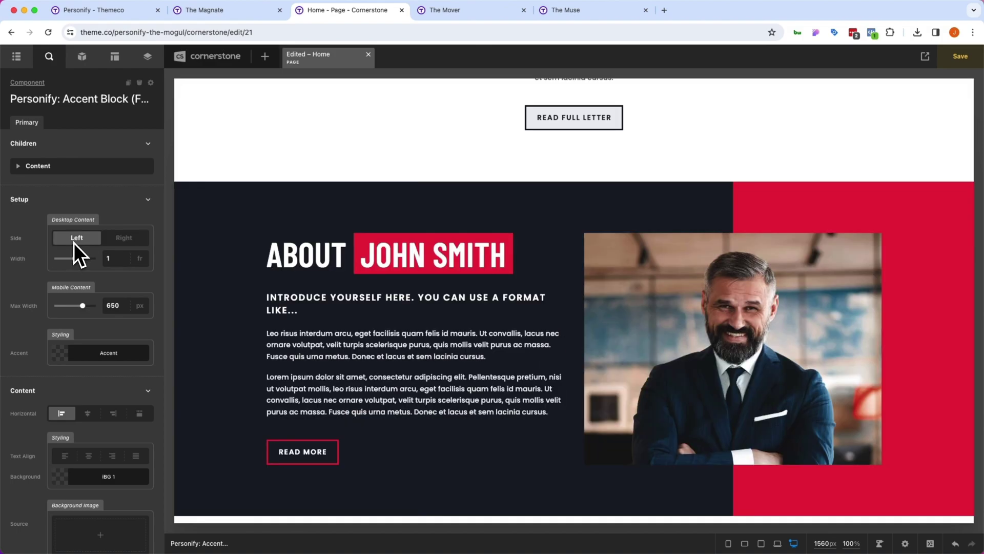
left_click(118, 305)
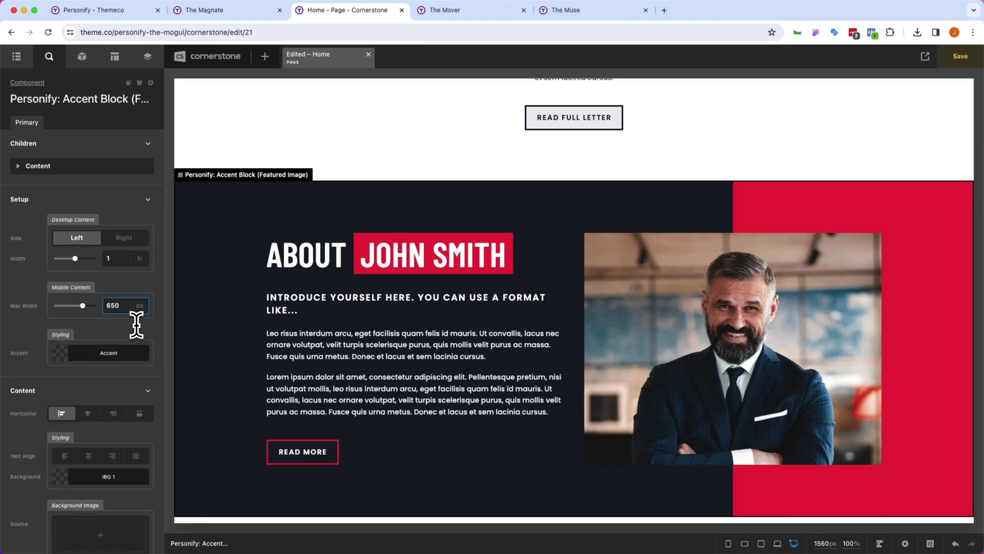
Step: From All Documents, open the #Atoms, #Composed and #Scaffolding components, ending on #Scaffolding
left_click(207, 58)
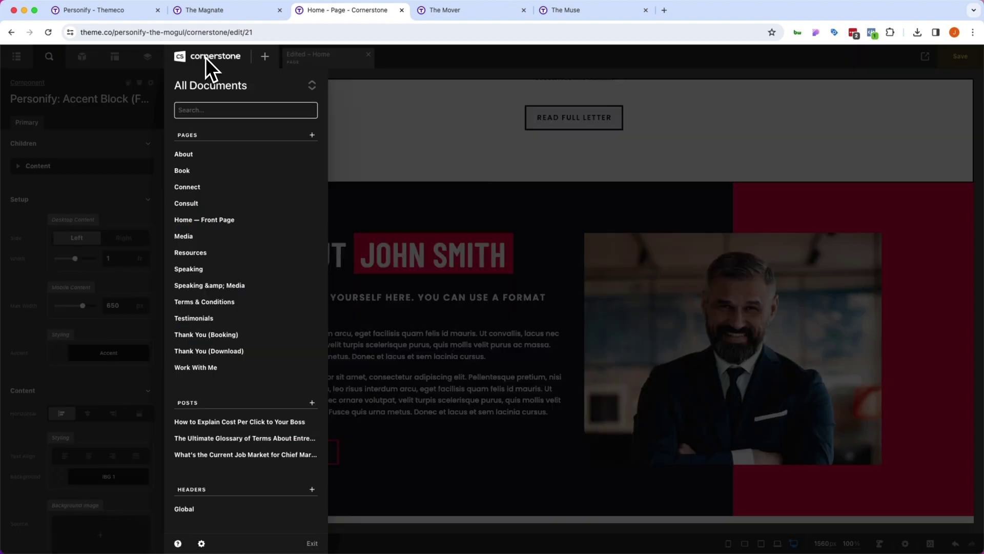
scroll(205, 215, "down", 8)
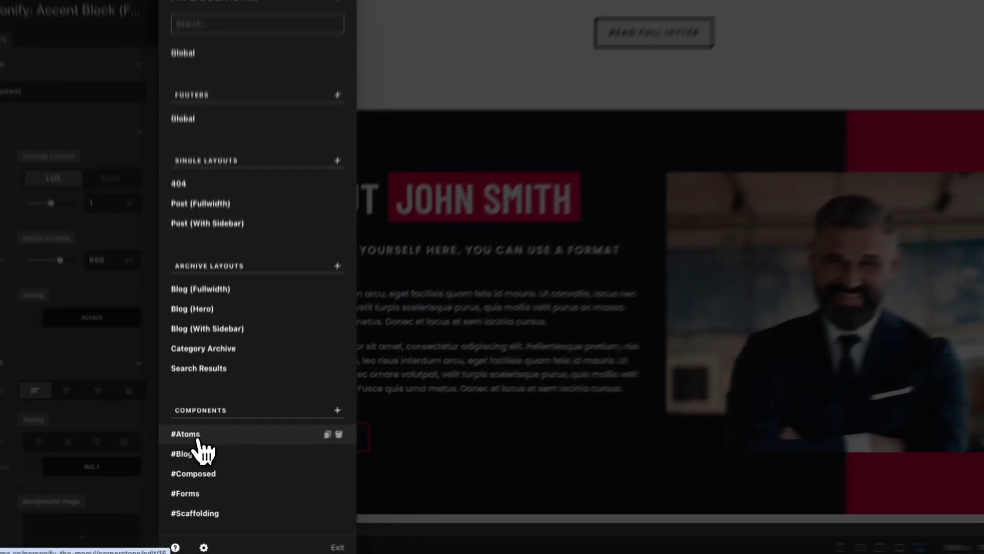
left_click(202, 380)
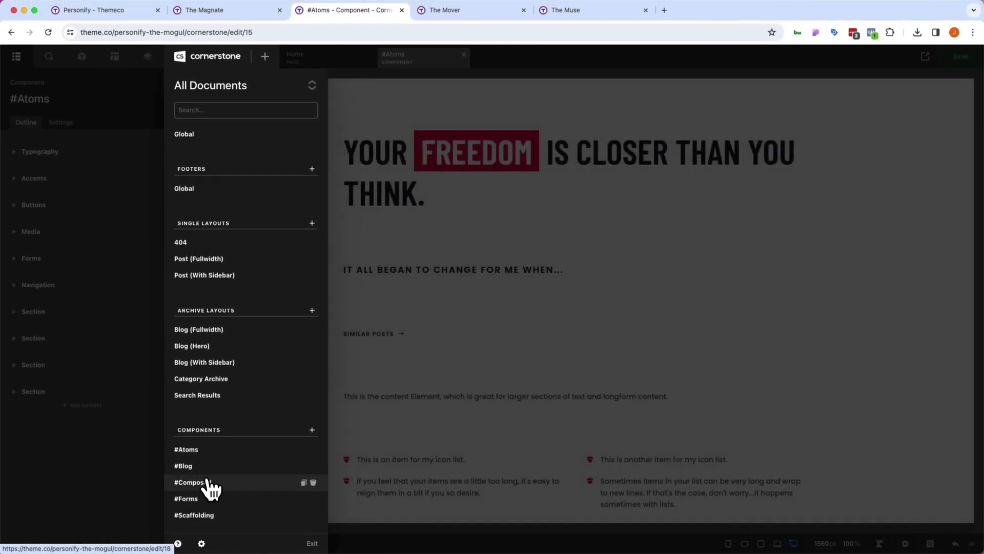
left_click(208, 483)
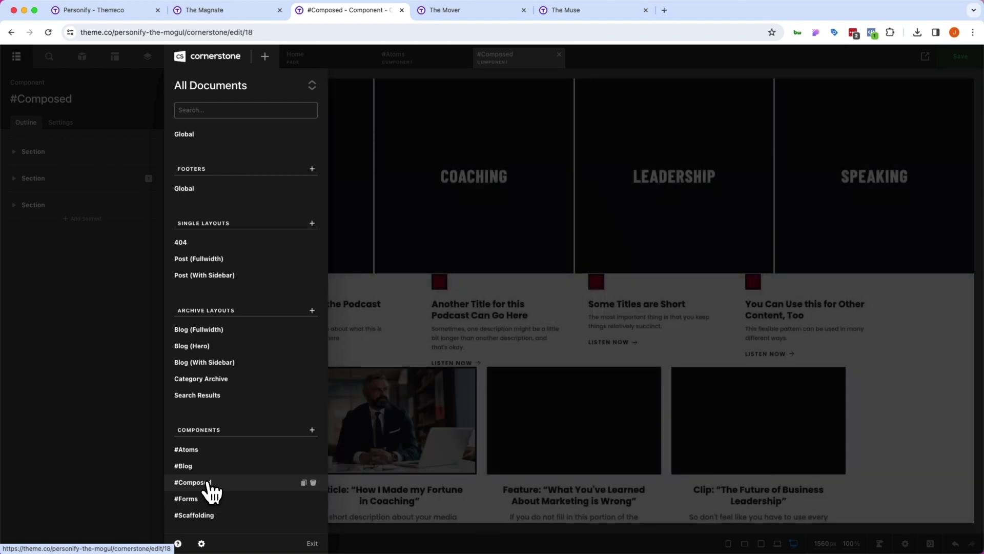
left_click(202, 520)
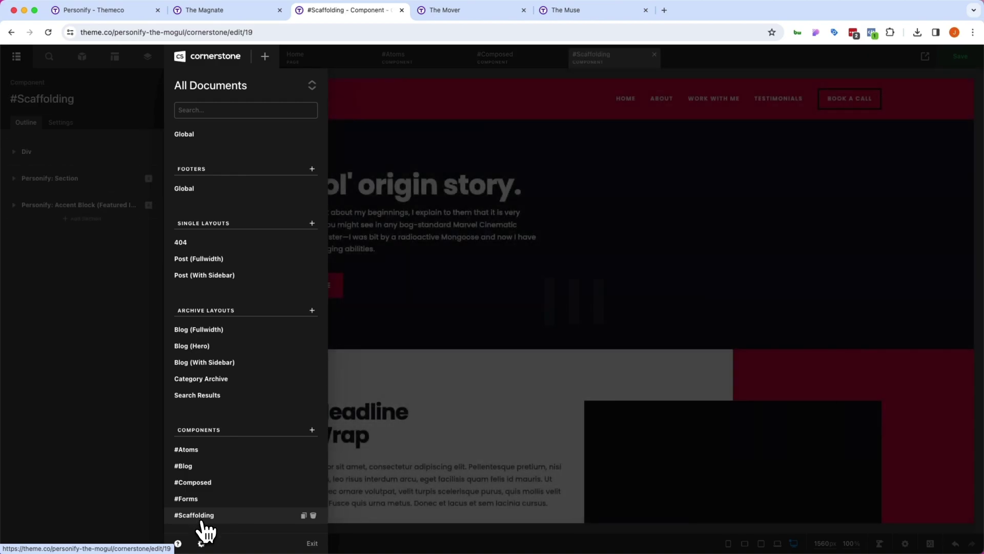
left_click(225, 51)
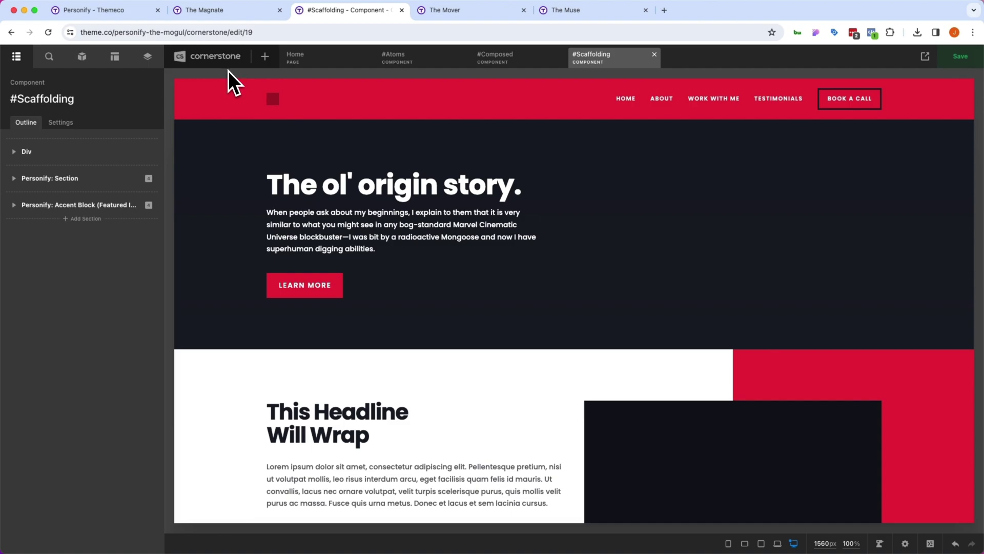
Step: Switch to #Atoms and select its Typography section and YOUR FREEDOM headline
left_click(415, 56)
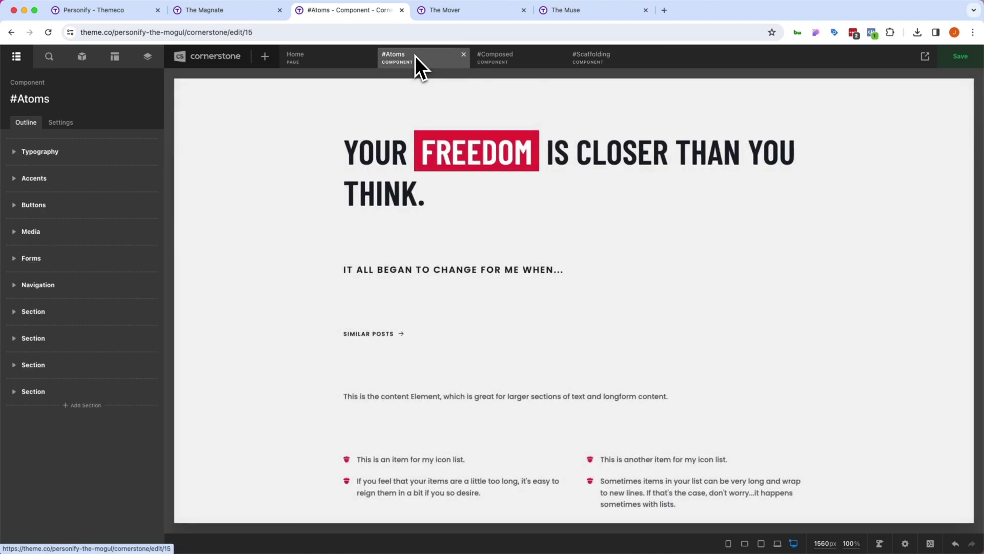
left_click(289, 256)
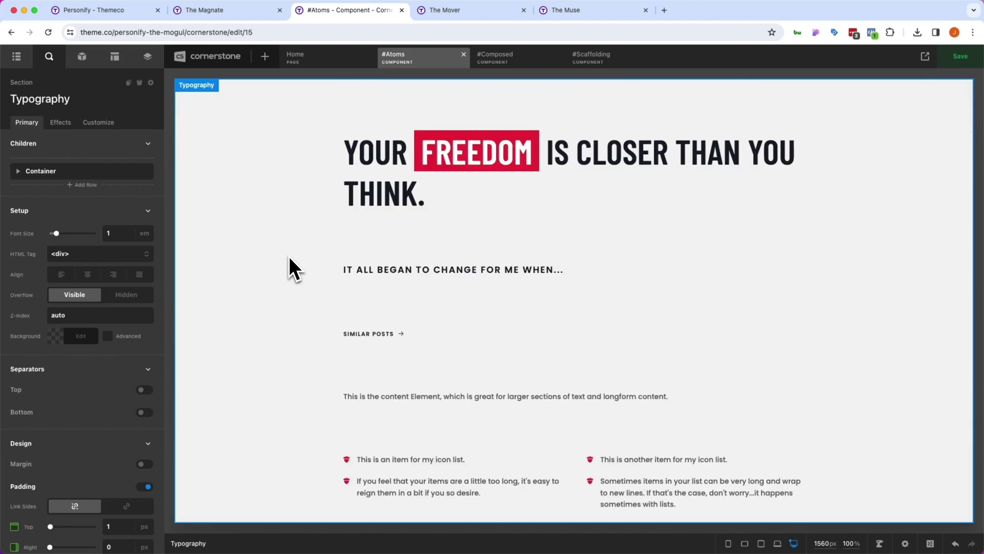
left_click(377, 172)
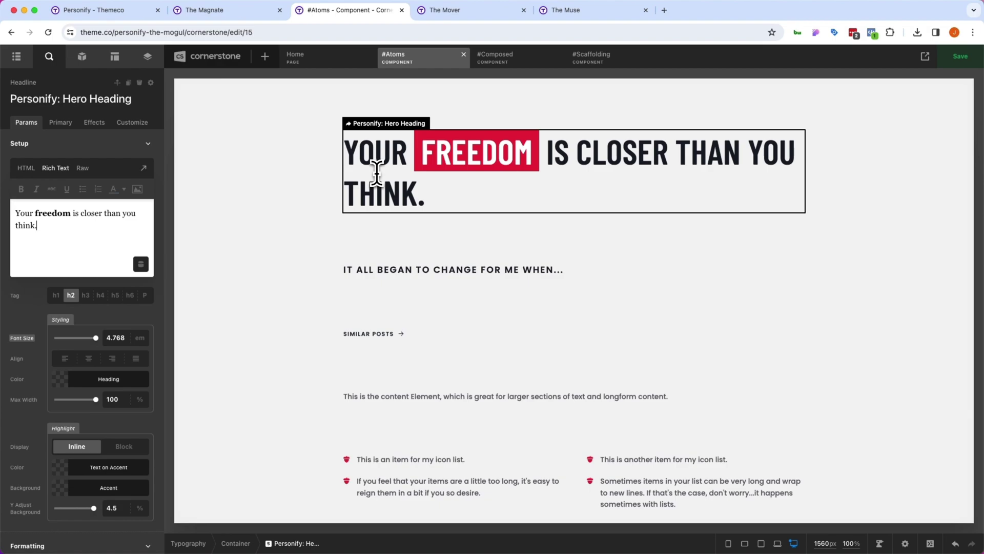
scroll(81, 167, "down", 6)
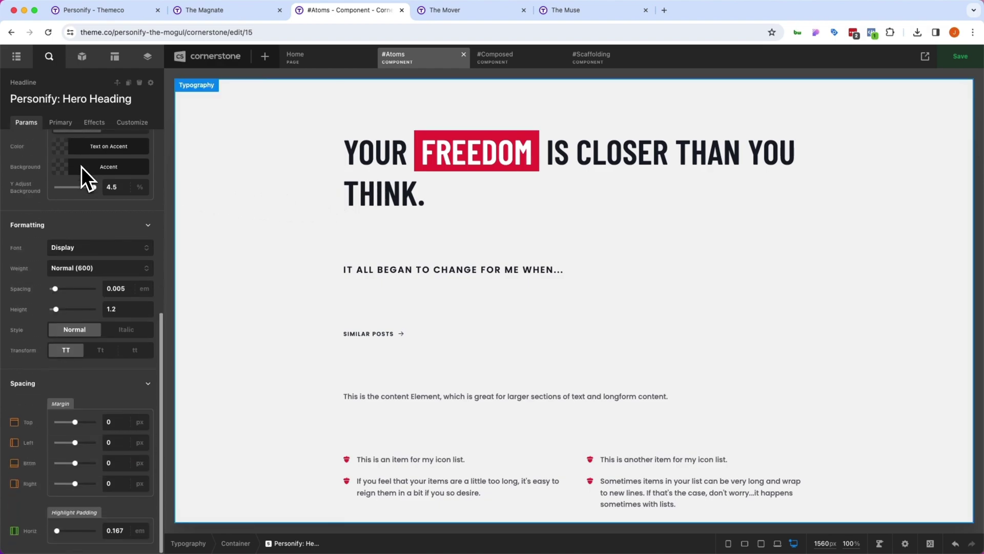
scroll(81, 167, "up", 6)
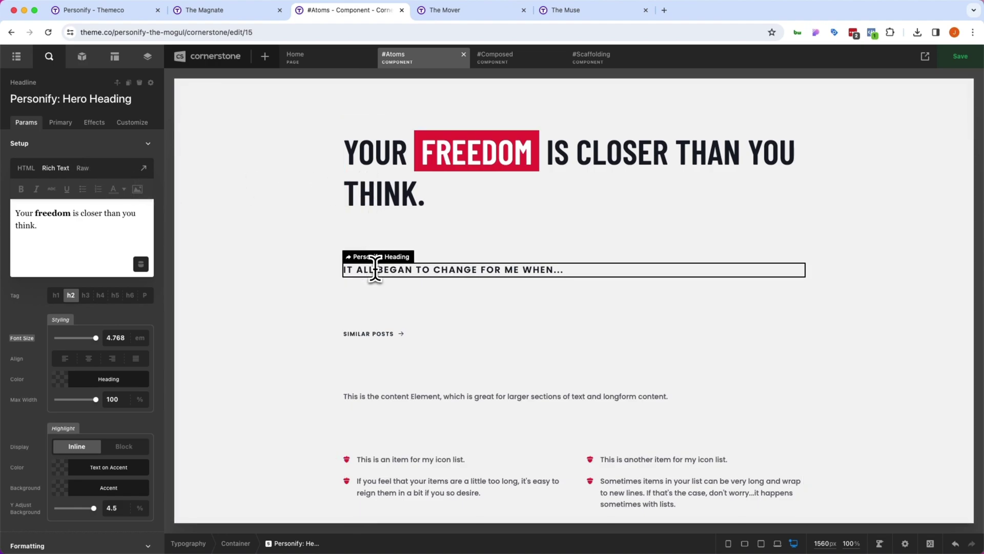
Step: Inspect the subheading, Similar Posts label, content text, and finally the icon list's settings
left_click(375, 269)
left_click(373, 332)
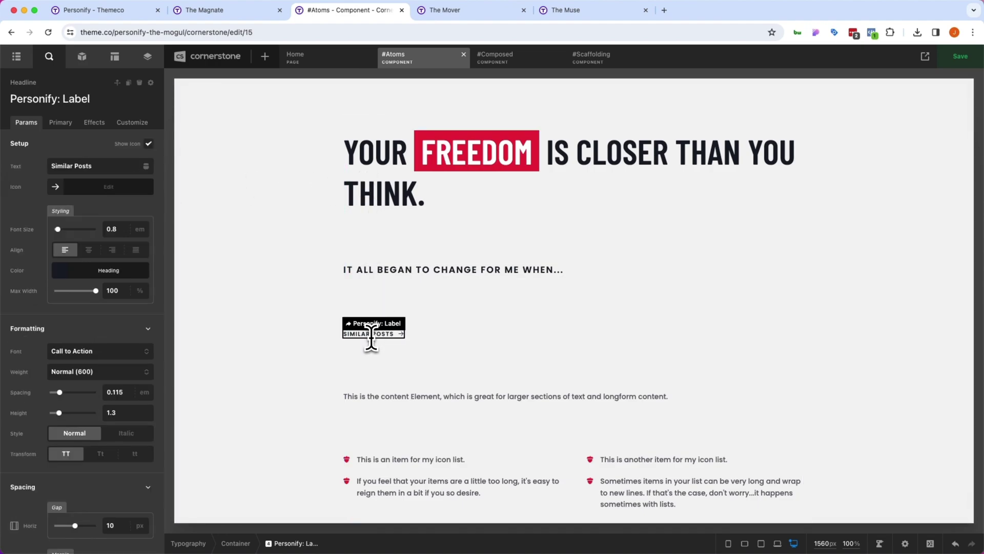
left_click(383, 397)
scroll(384, 395, "down", 3)
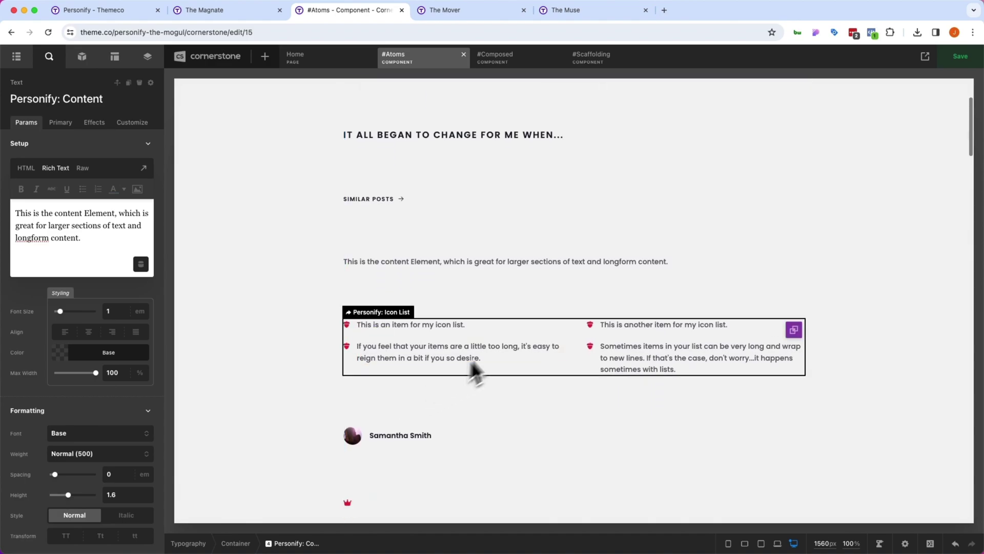
left_click(505, 338)
scroll(506, 336, "down", 3)
scroll(443, 371, "down", 3)
scroll(441, 371, "up", 8)
scroll(441, 372, "down", 12)
scroll(441, 372, "up", 10)
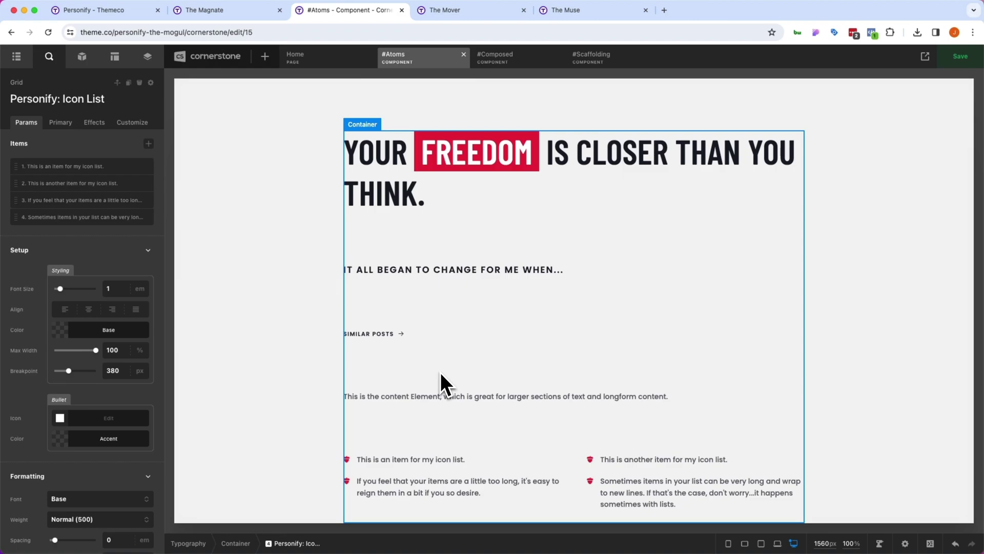
Step: Give the #Atoms icon-list item's figure a 5 em right margin and save
left_click(286, 152)
scroll(305, 164, "down", 5)
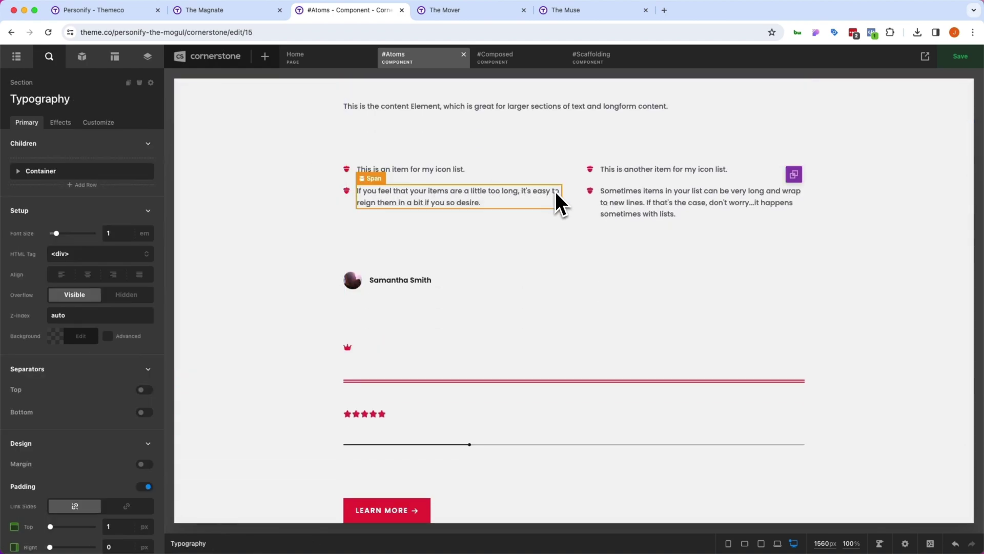
left_click(573, 199)
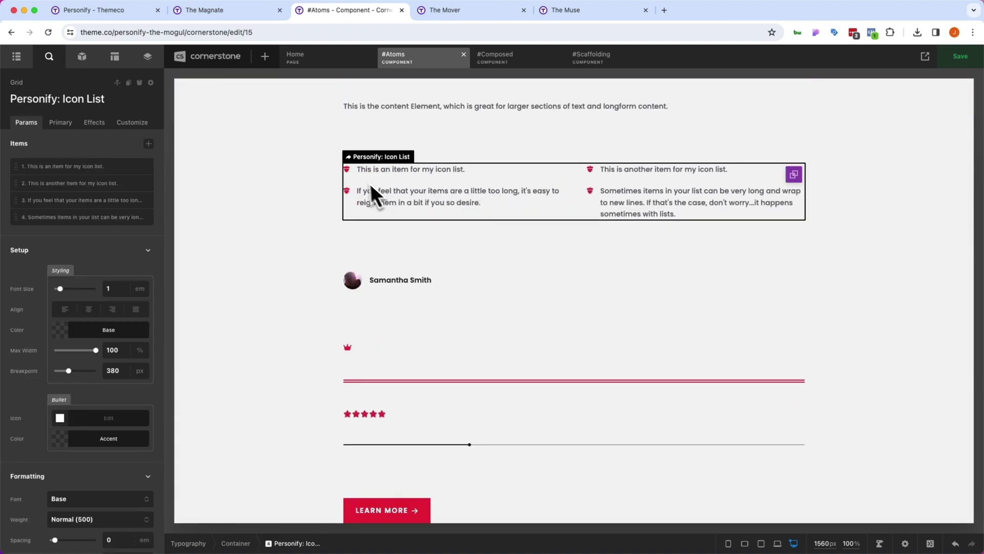
left_click(355, 172)
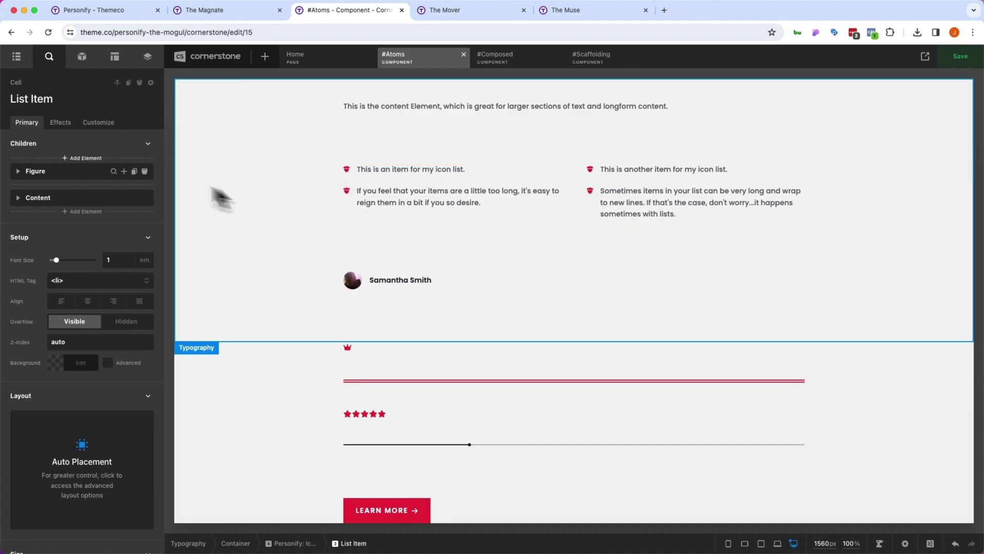
left_click(113, 172)
scroll(82, 261, "down", 8)
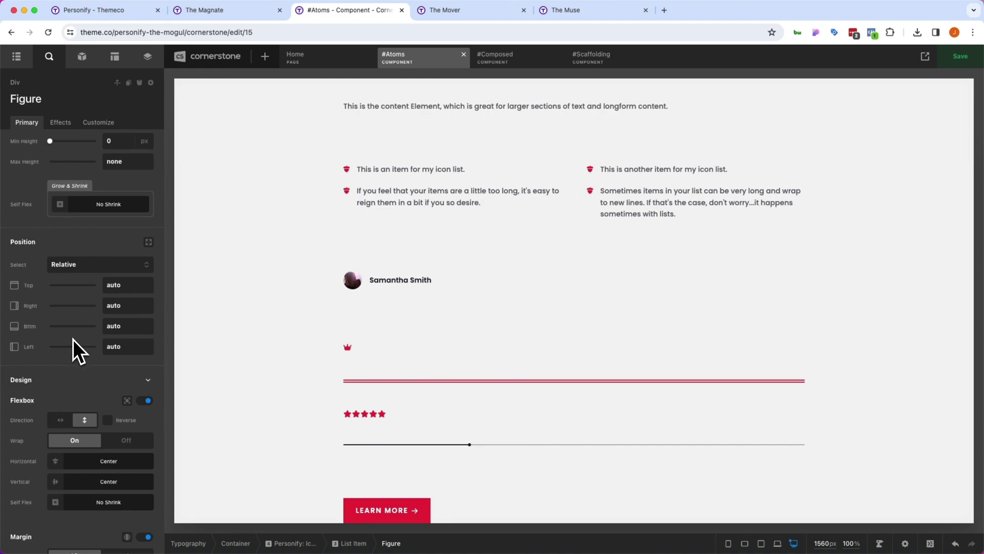
scroll(78, 344, "down", 4)
double_click(116, 434)
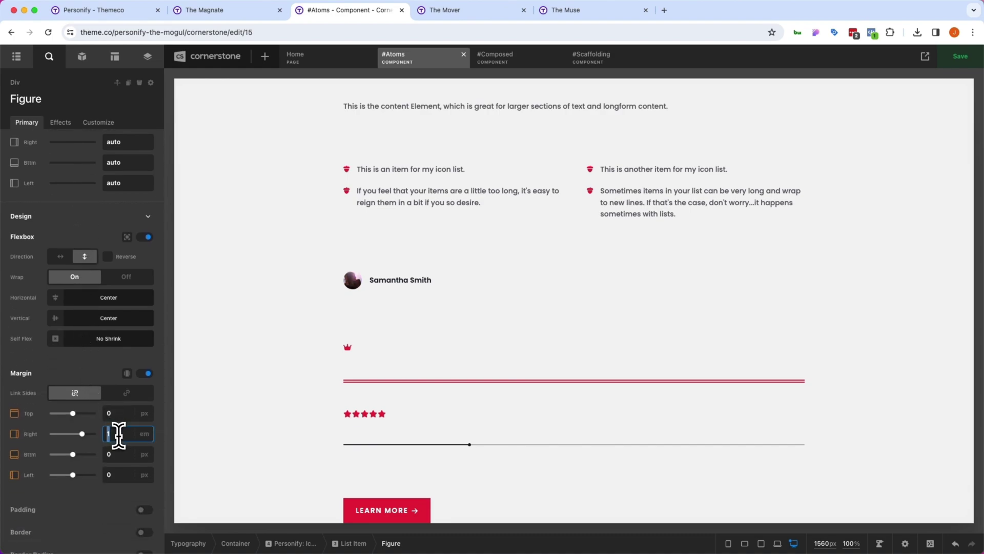
type("5")
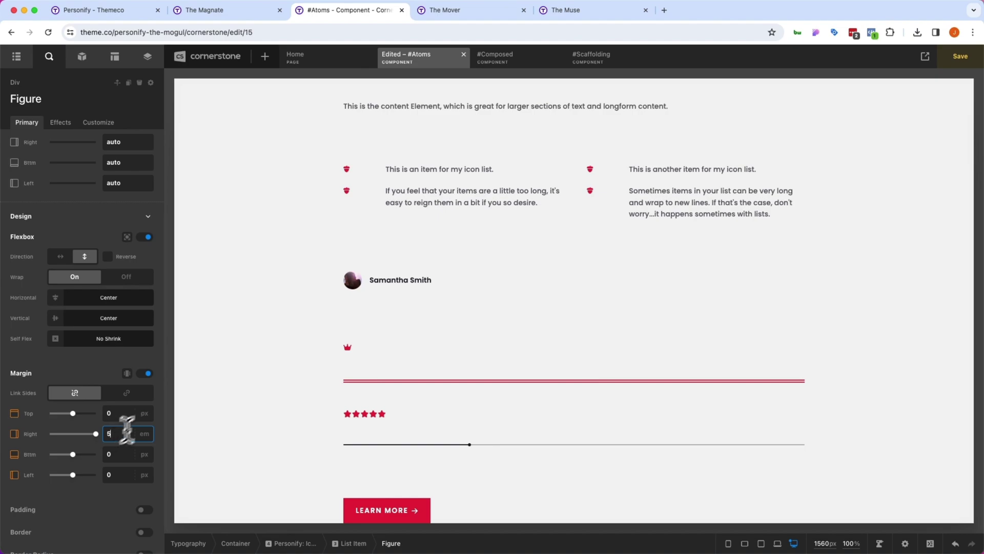
key("super+s")
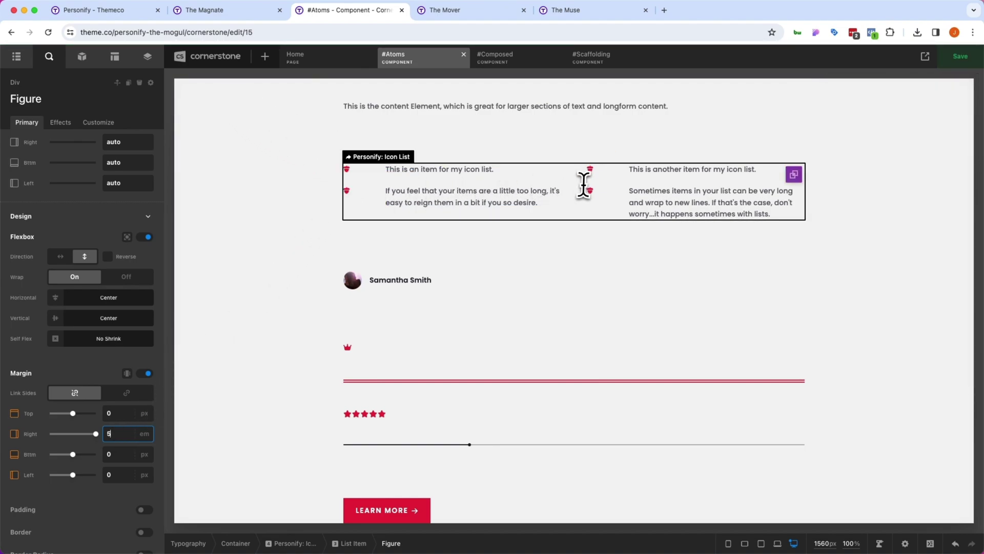
Step: Open the Resources page from All Documents and scroll down to its Resource #1 icon list
left_click(210, 59)
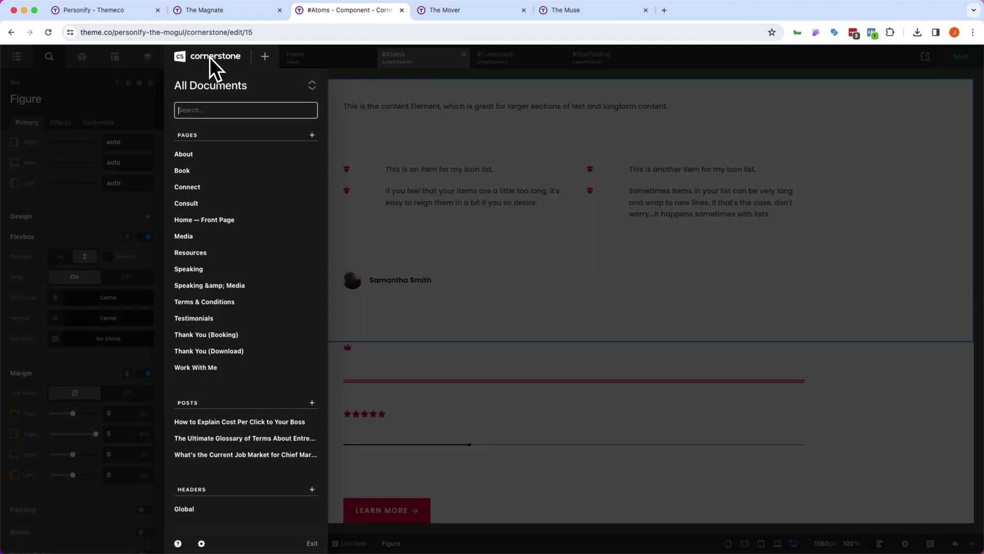
left_click(192, 253)
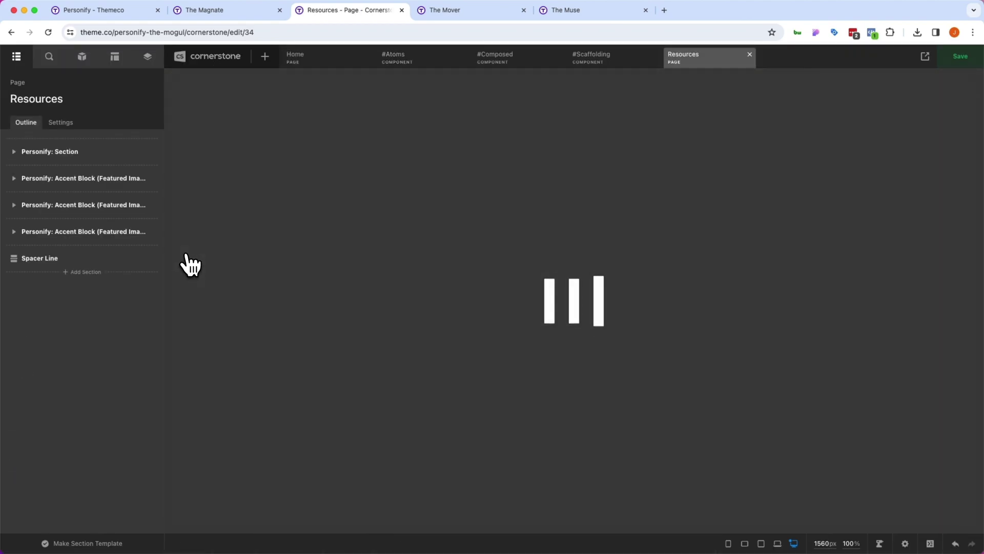
scroll(236, 261, "down", 5)
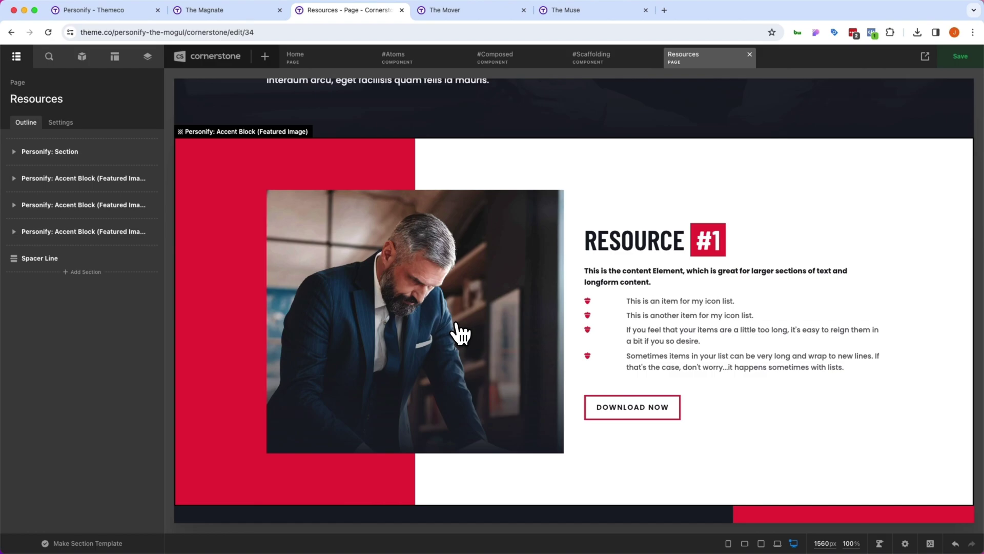
Step: Back in #Atoms, set the icon-list figure's right margin to 1em and save
left_click(414, 55)
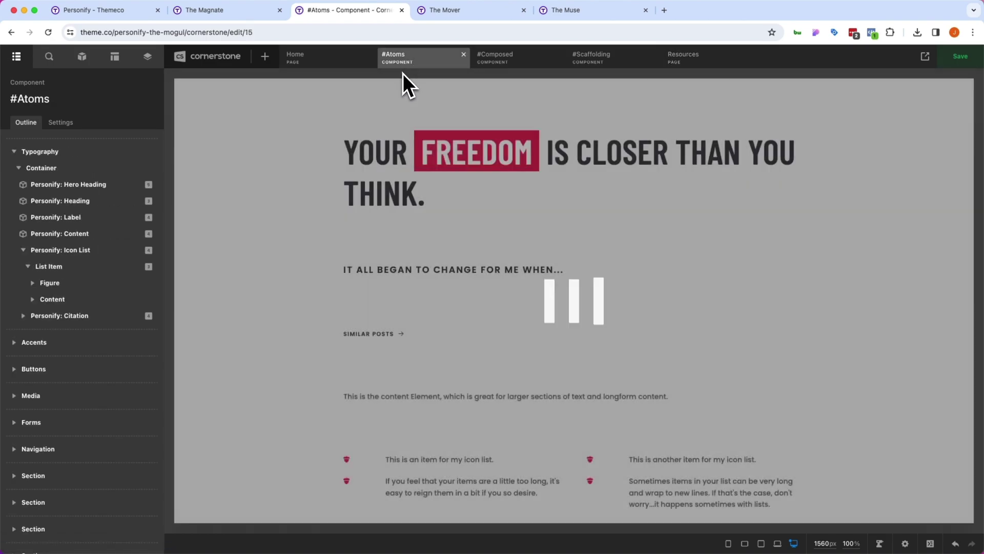
left_click(350, 460)
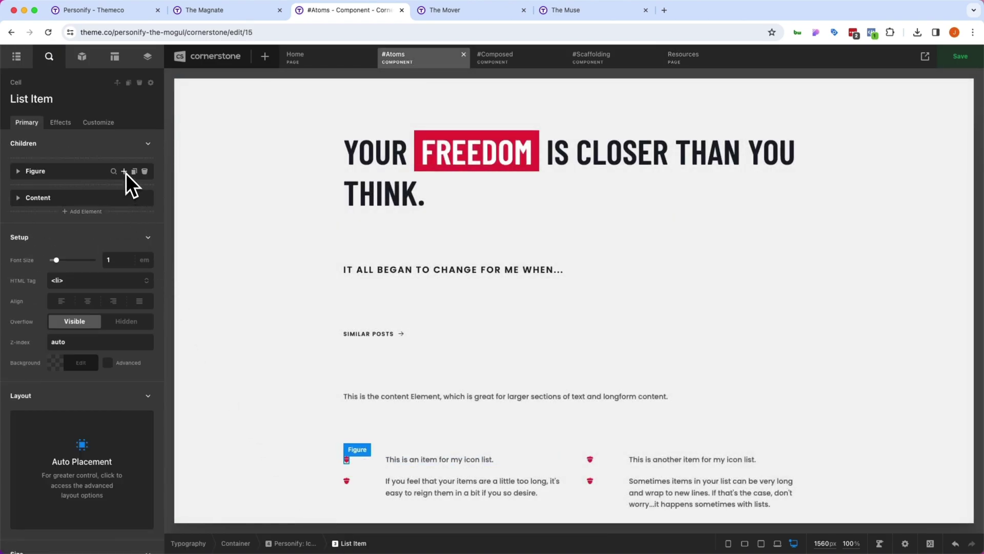
left_click(112, 173)
scroll(112, 174, "down", 5)
scroll(111, 175, "down", 5)
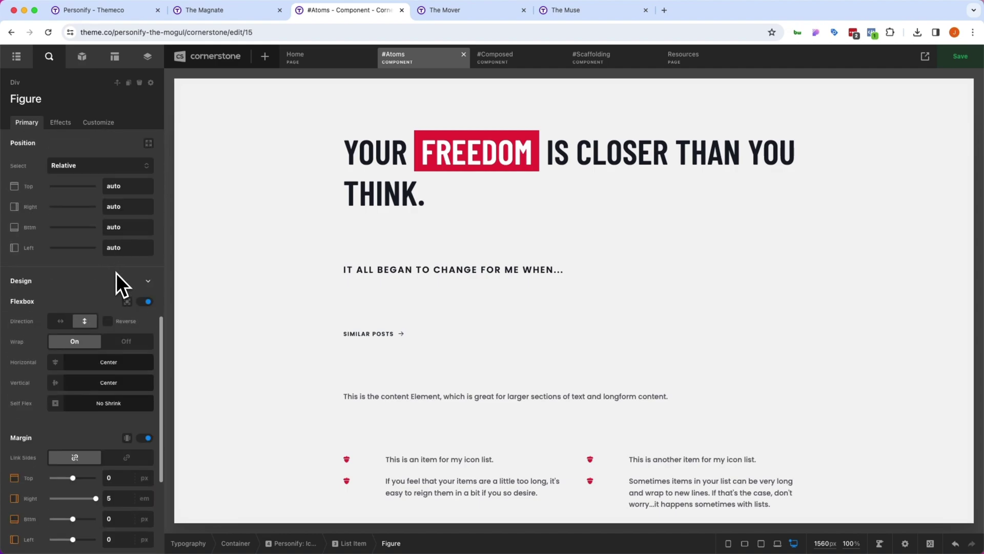
left_click(123, 498)
type("1em")
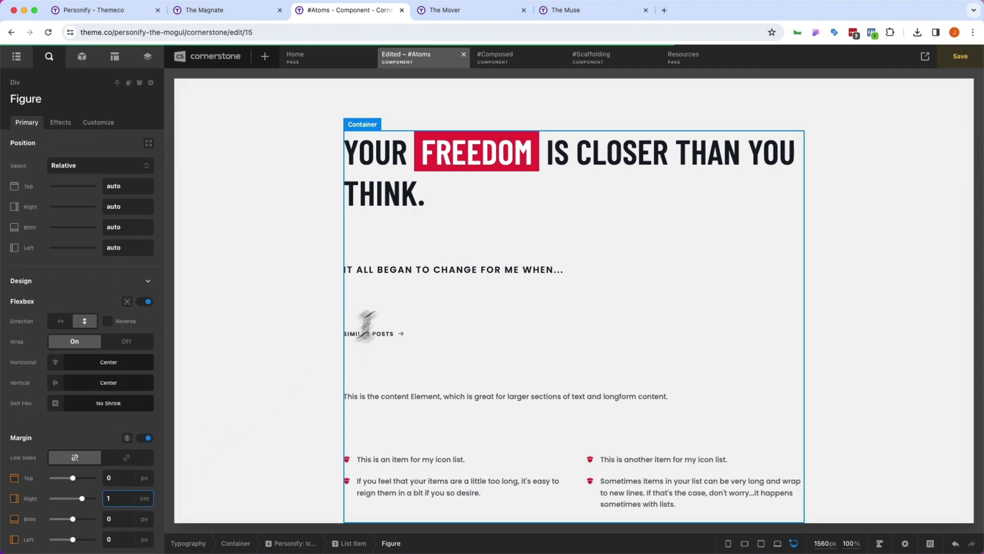
key("super+s")
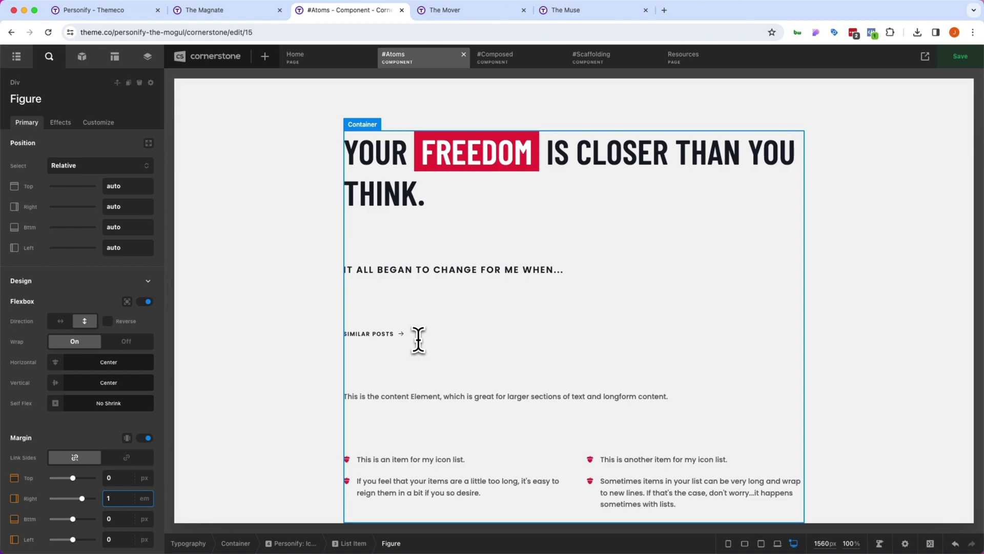
Step: Check the tighter icon spacing on the Resources page, then return to #Atoms
left_click(675, 67)
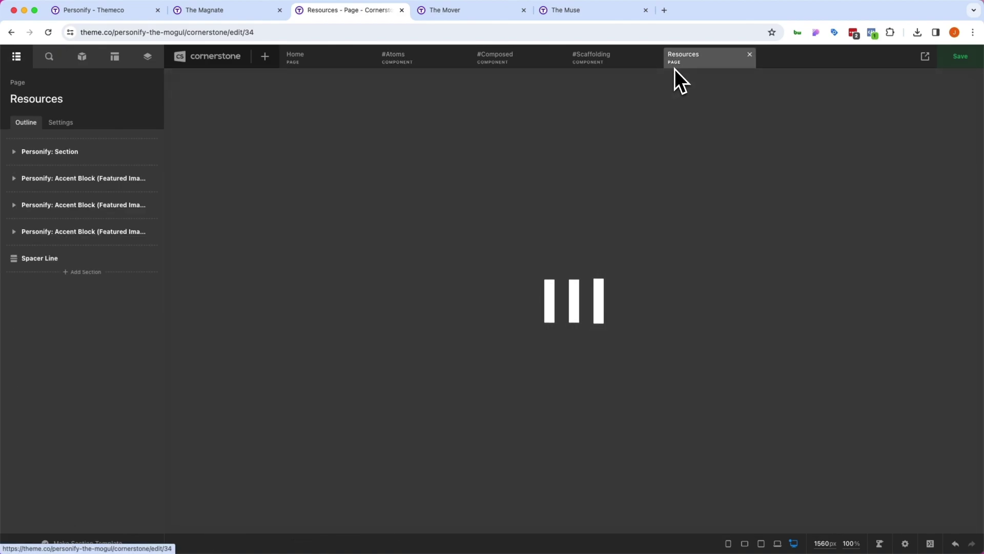
scroll(613, 199, "down", 8)
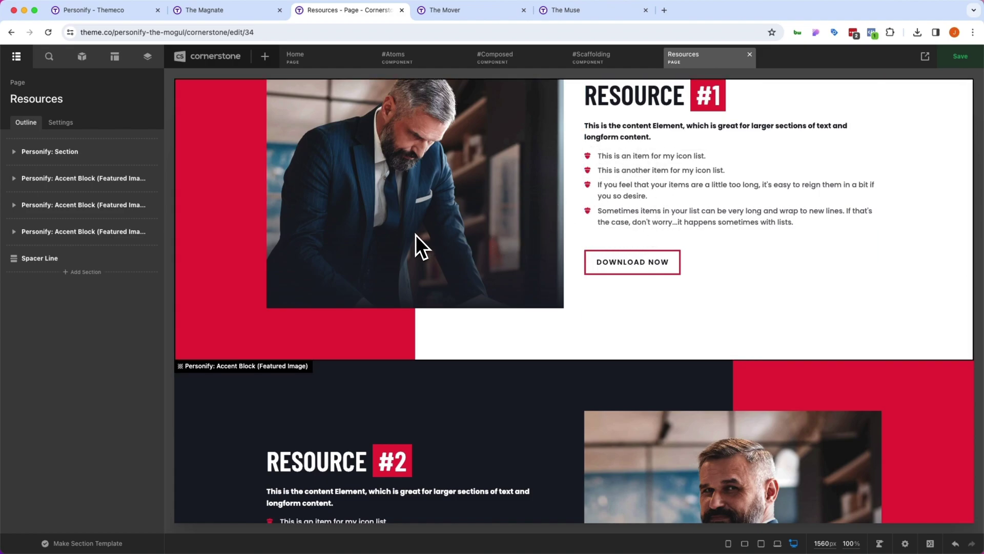
left_click(402, 61)
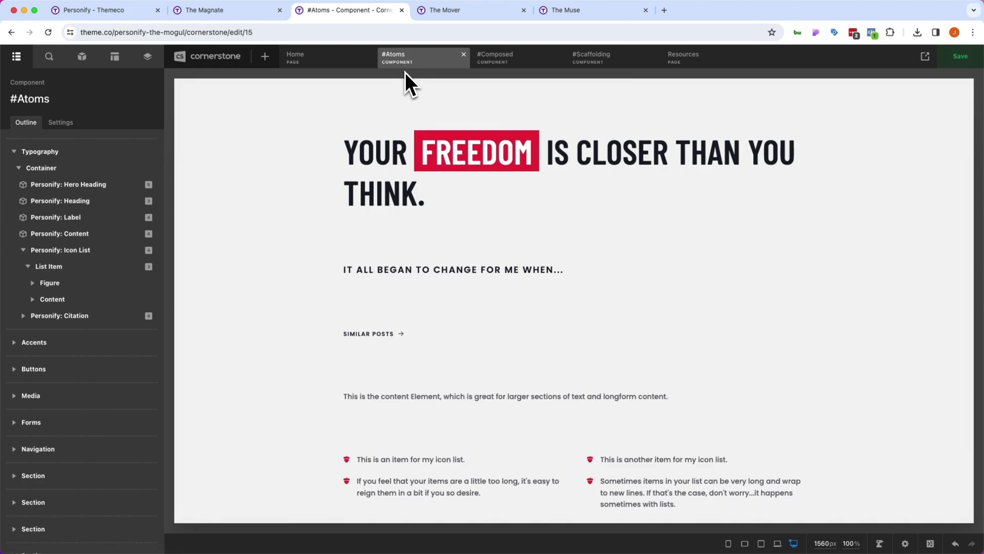
Step: Switch to #Composed, step through the Features rows, and select the Personify: Speakers grid
left_click(517, 57)
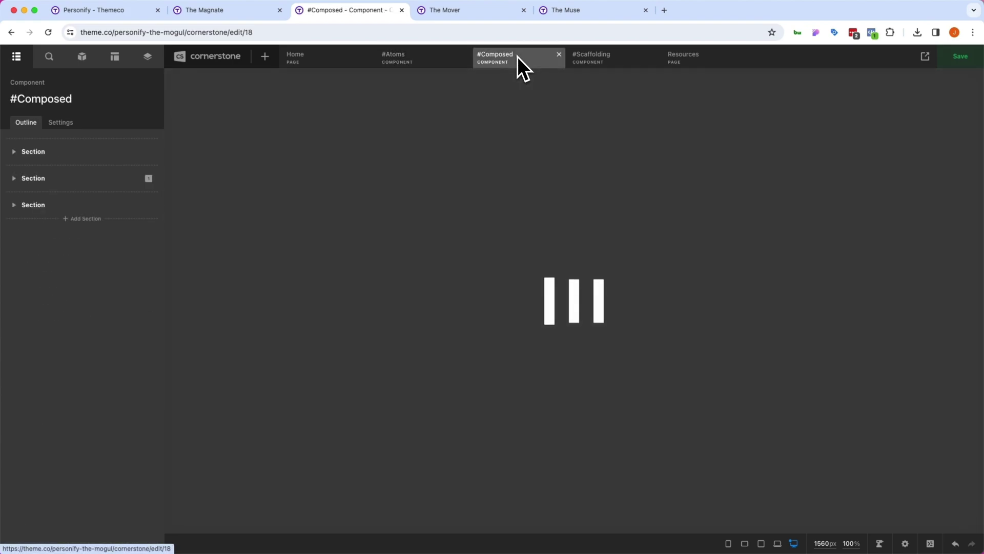
left_click(211, 438)
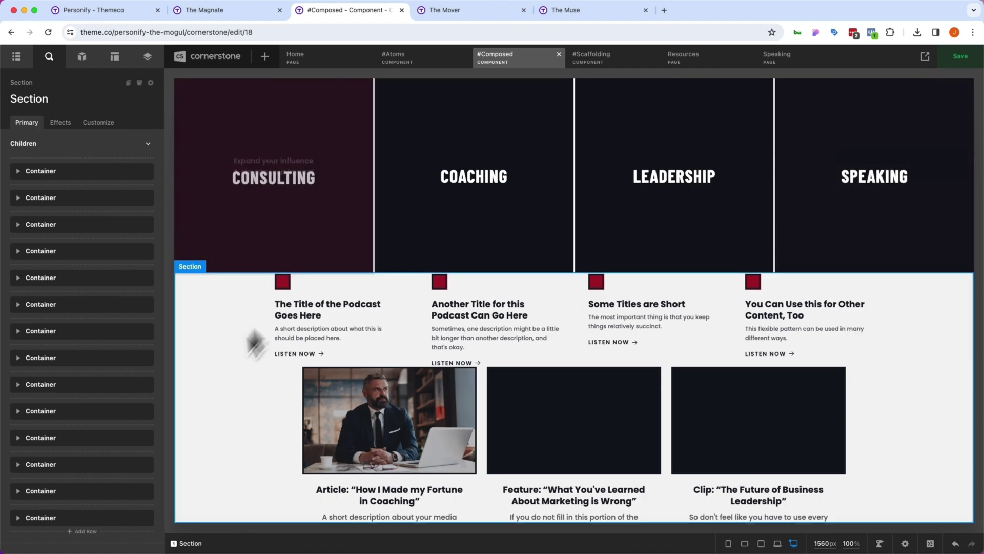
left_click(420, 300)
scroll(446, 310, "down", 3)
left_click(482, 319)
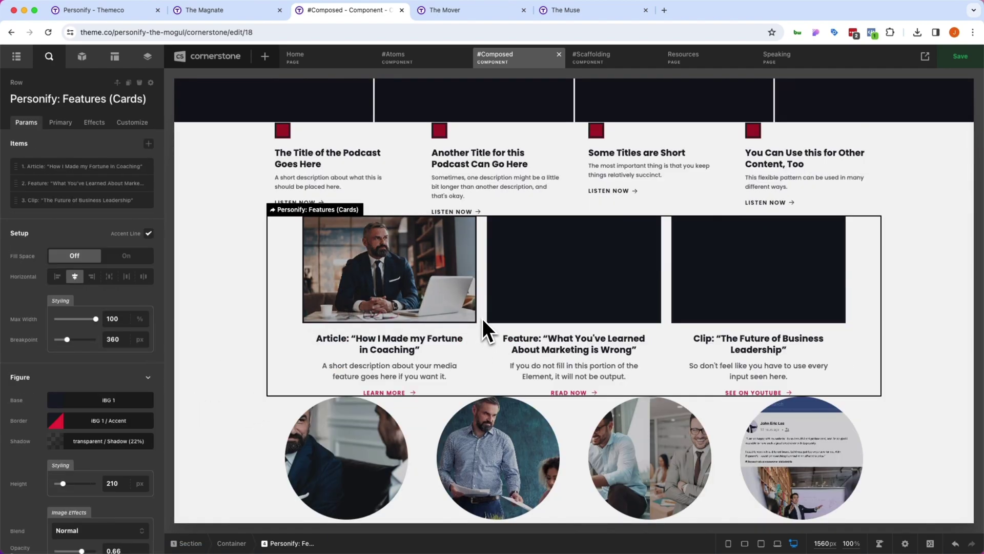
scroll(482, 318, "down", 3)
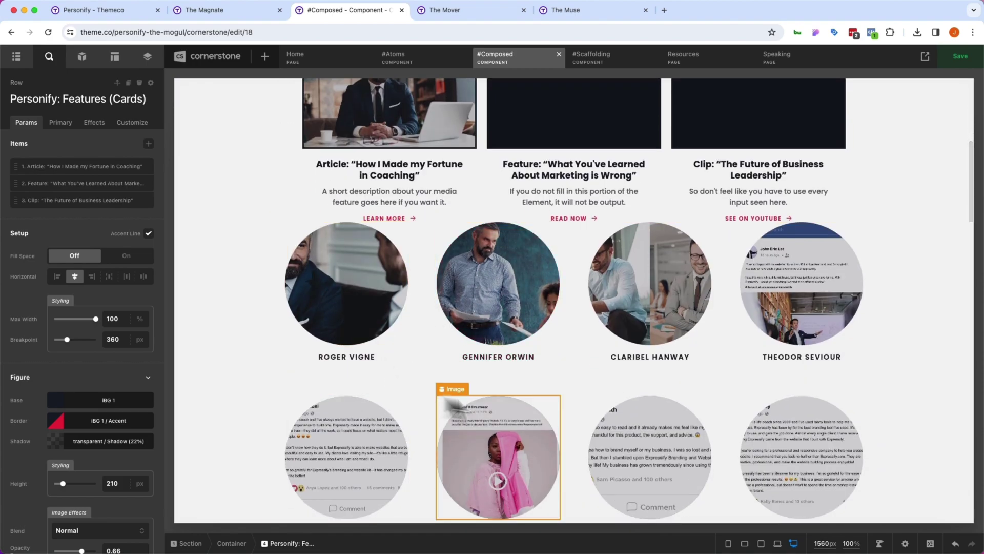
left_click(387, 392)
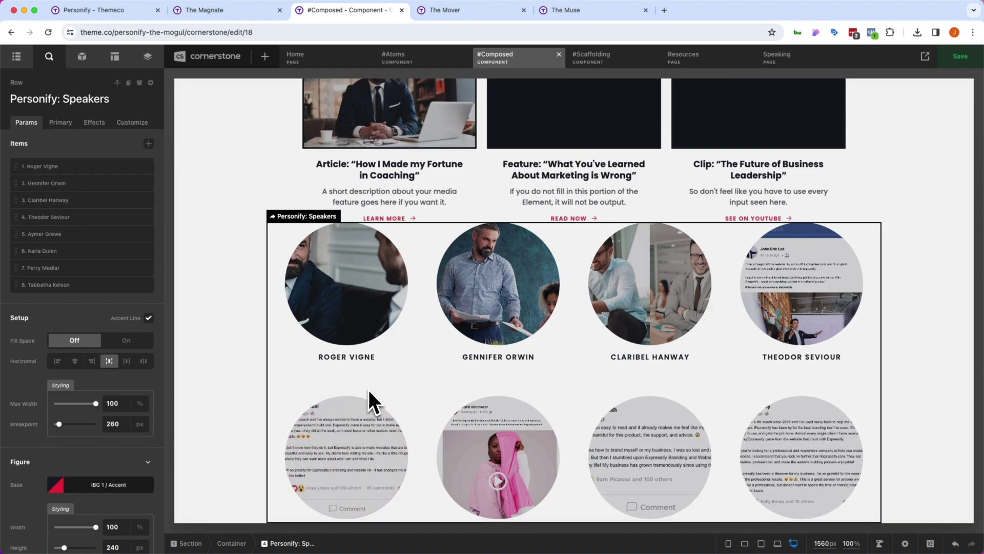
Step: Delete the name titles under the speaker portraits and save #Composed with Ctrl+S
left_click(334, 355)
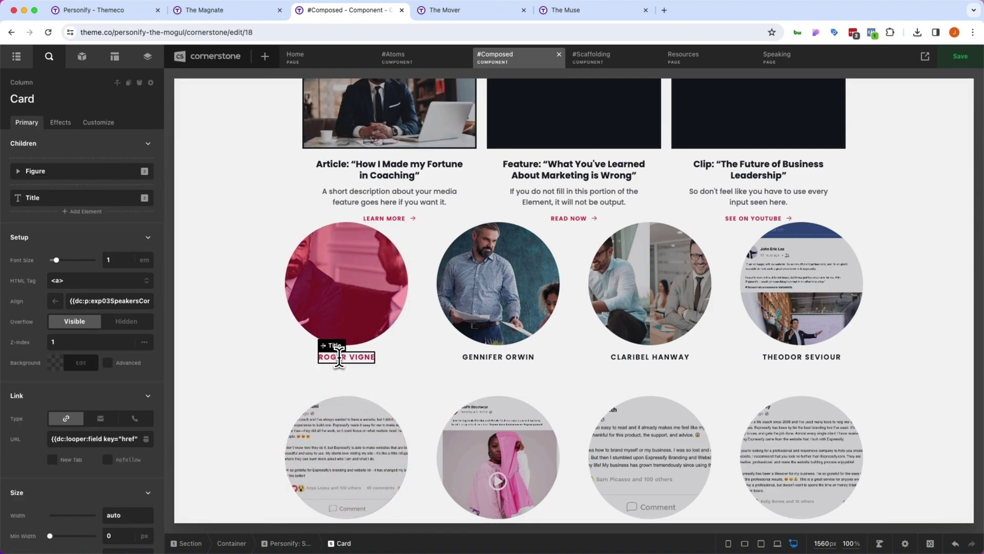
left_click(339, 357)
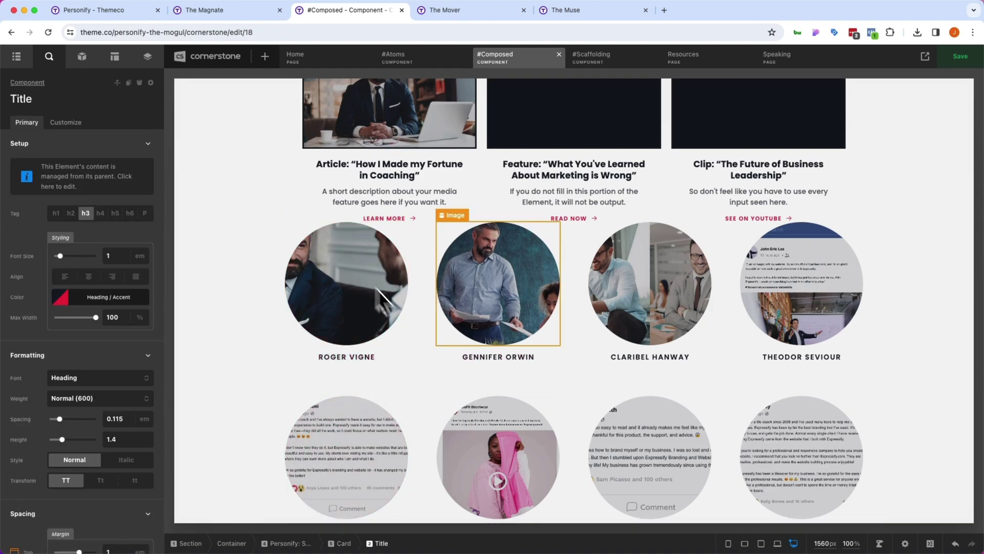
key("Delete")
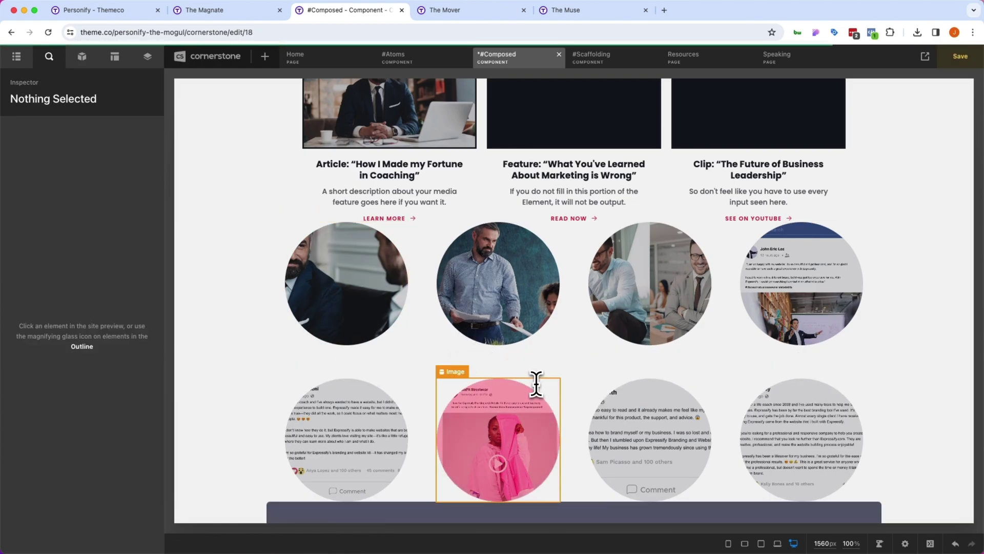
key("ctrl+s")
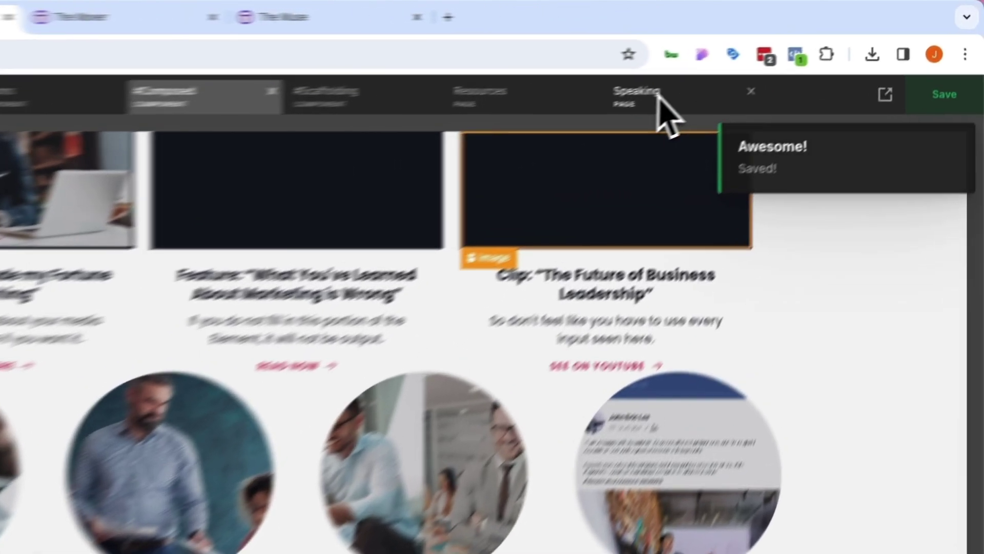
Step: Go to the Speaking page and select its speakers photo grid
left_click(654, 97)
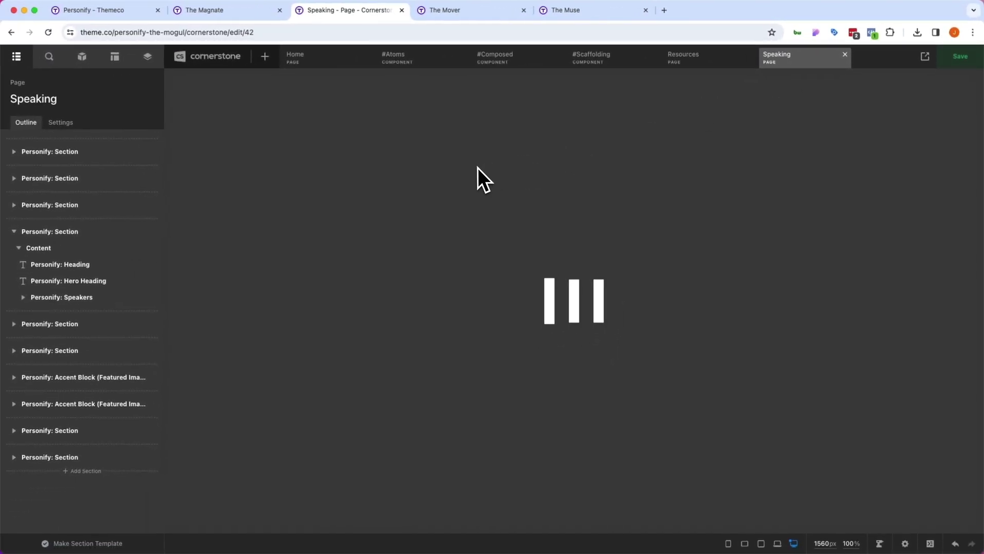
scroll(478, 168, "down", 10)
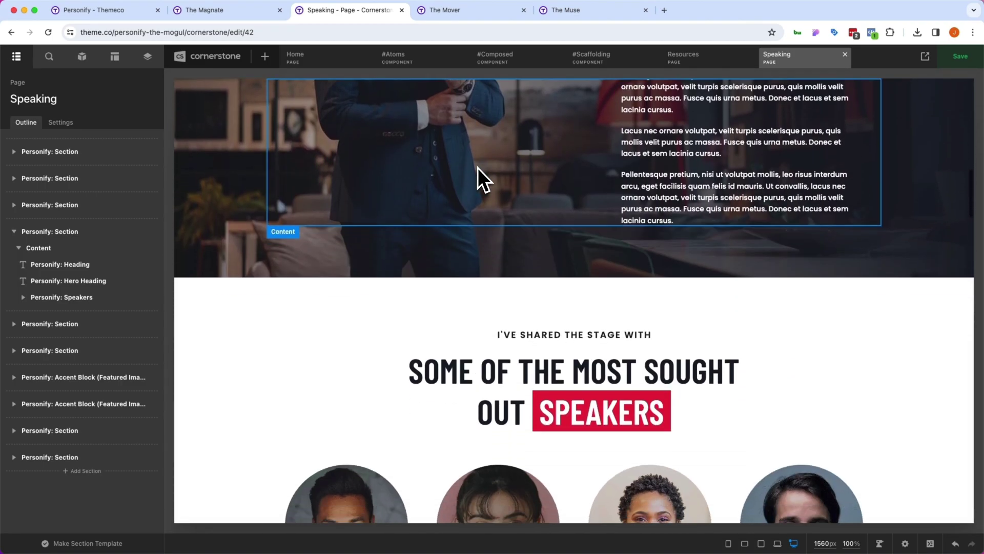
scroll(478, 167, "down", 7)
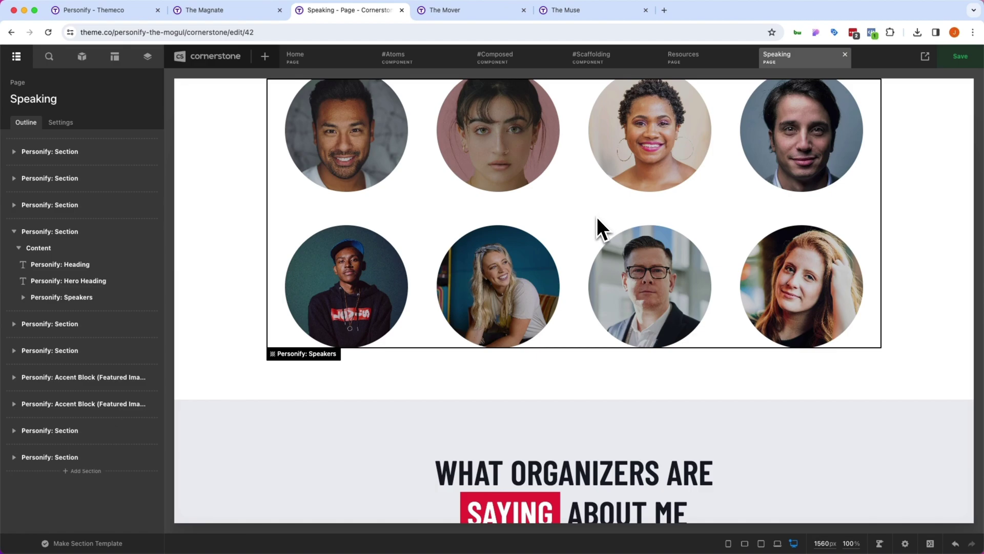
left_click(418, 198)
Step: Set the Figure Radius to 0 to preview square photos, then clear the value
scroll(59, 233, "down", 4)
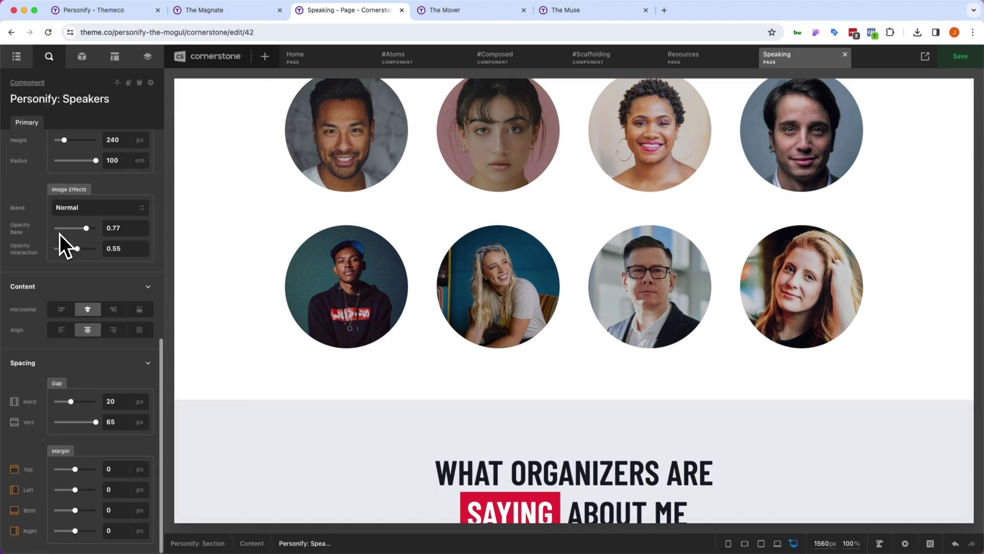
scroll(109, 254, "up", 3)
left_click(110, 246)
key("ctrl+a")
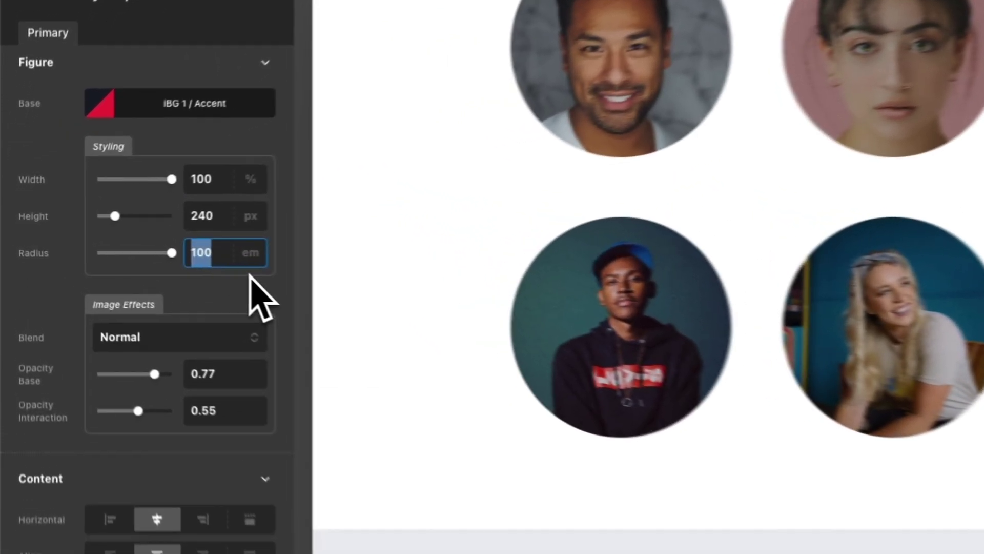
type("0")
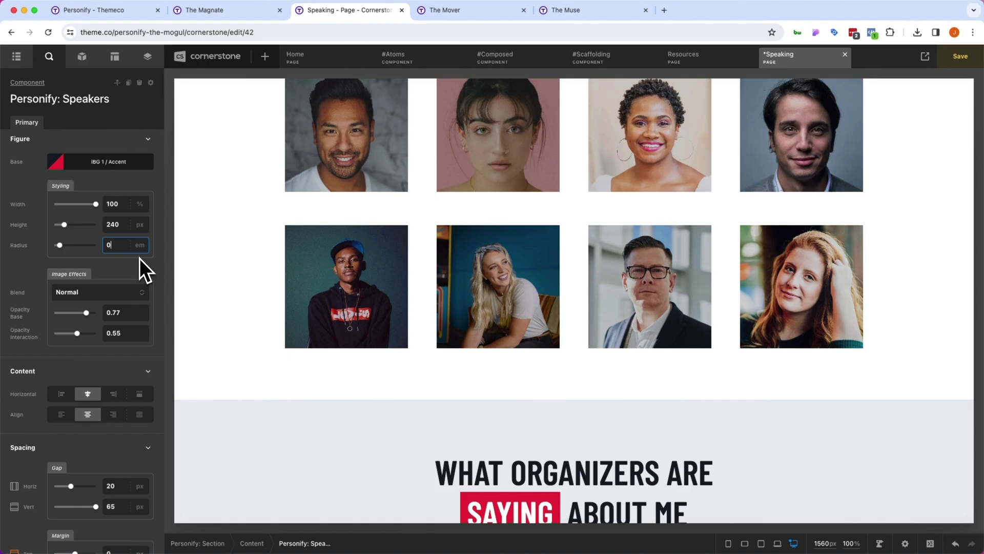
key("BackSpace")
Step: Restore the Figure Radius to 100, then show #Scaffolding scrolled to its accent block
type("100")
left_click(597, 61)
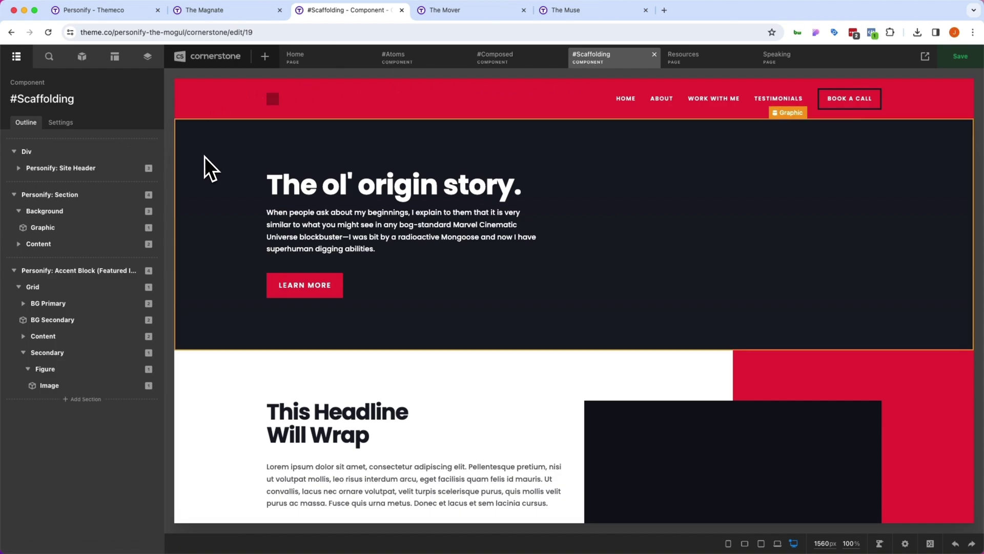
scroll(205, 159, "down", 3)
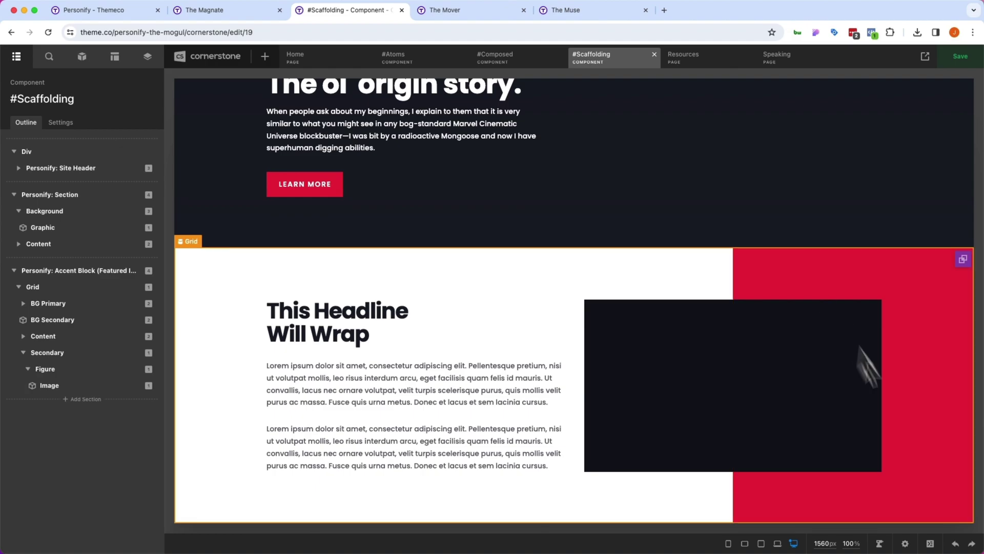
Step: Open the Component CSS editor for #Scaffolding to view the accent-block rules
left_click(930, 543)
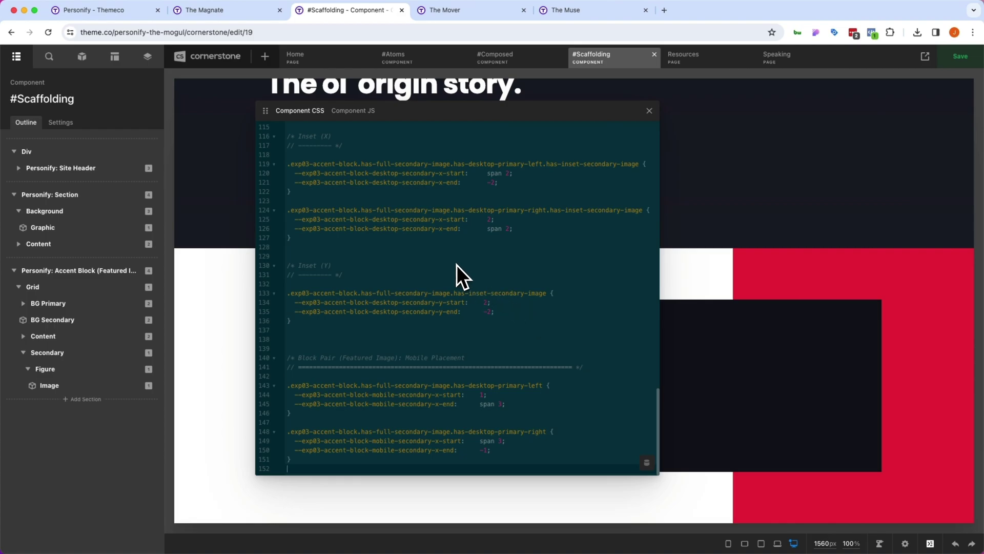